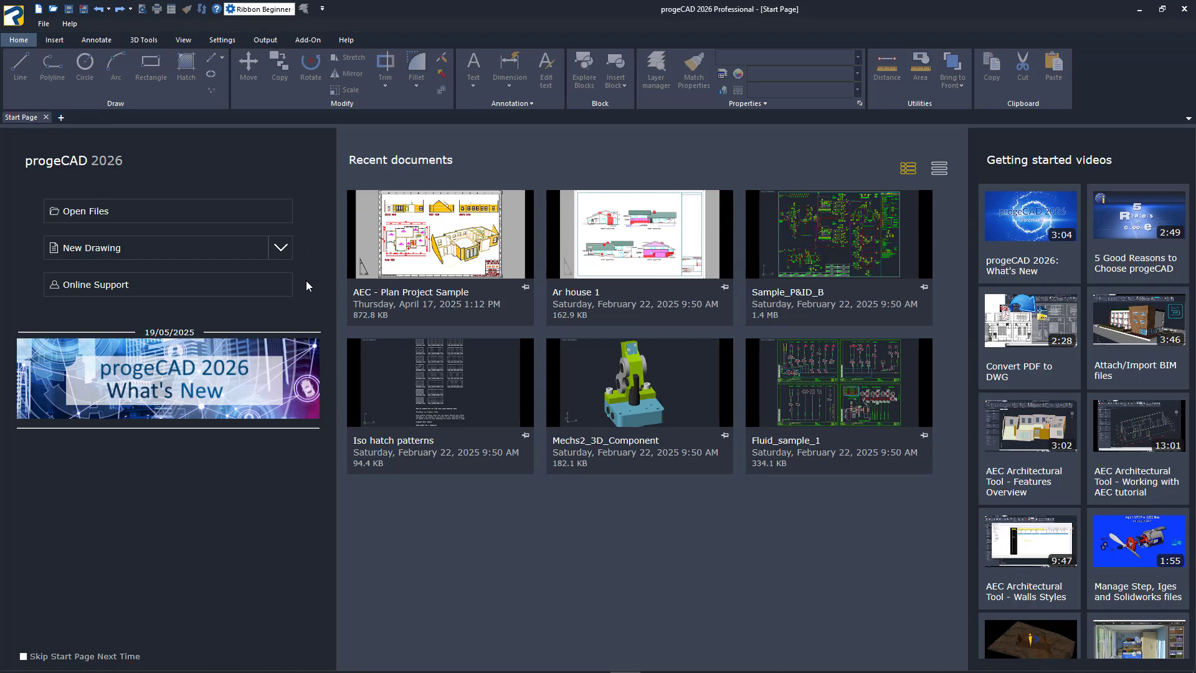
Review the available drawing templates and start a new blank drawing
{"action": "left_click", "coordinate": [279, 249]}
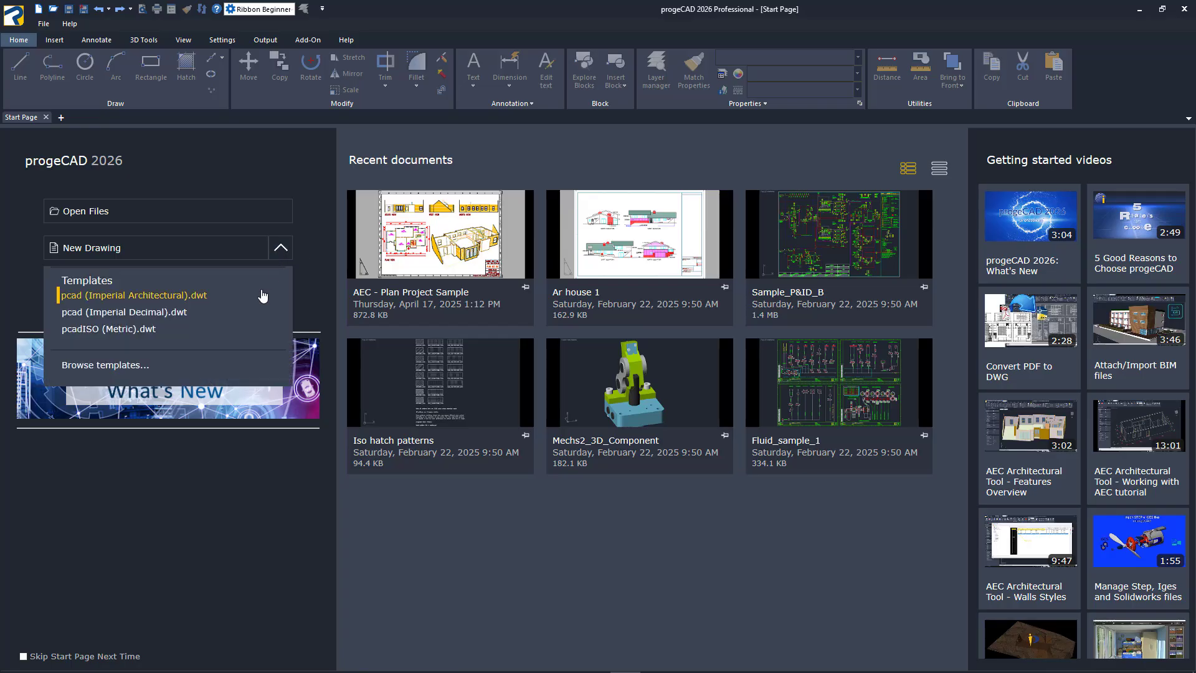
{"action": "left_click", "coordinate": [286, 252]}
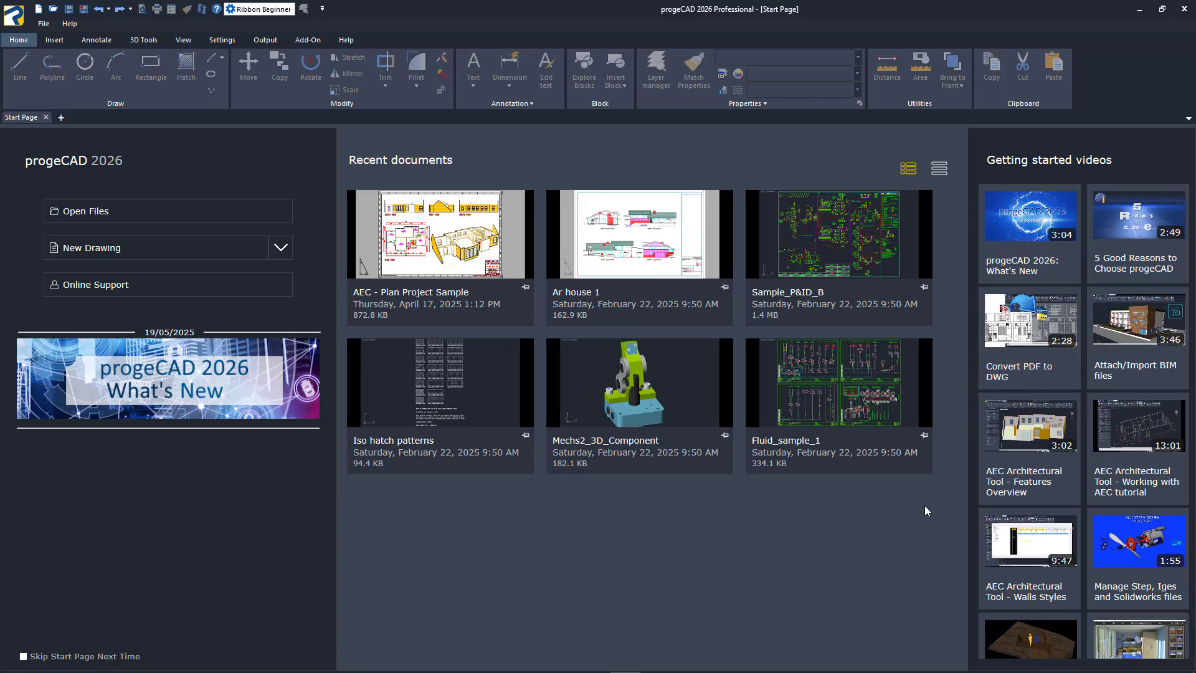
{"action": "left_click", "coordinate": [208, 246]}
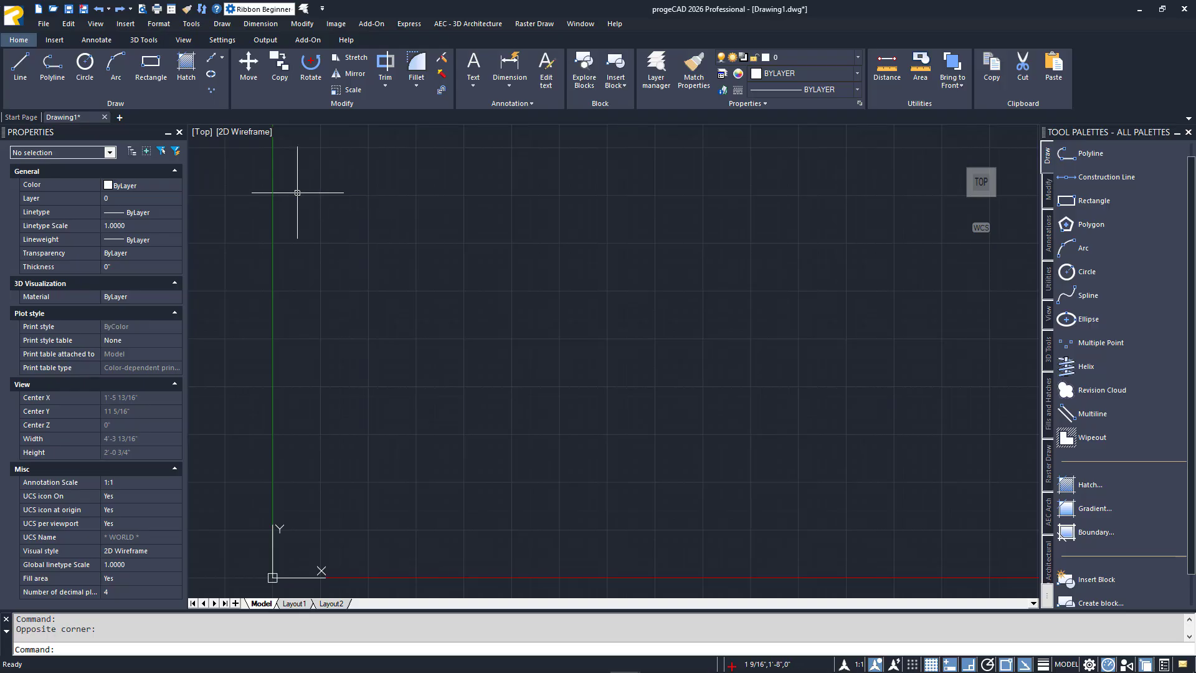
Examine the recent documents, the file and tool commands, and the list of open drawings
{"action": "left_click", "coordinate": [15, 15]}
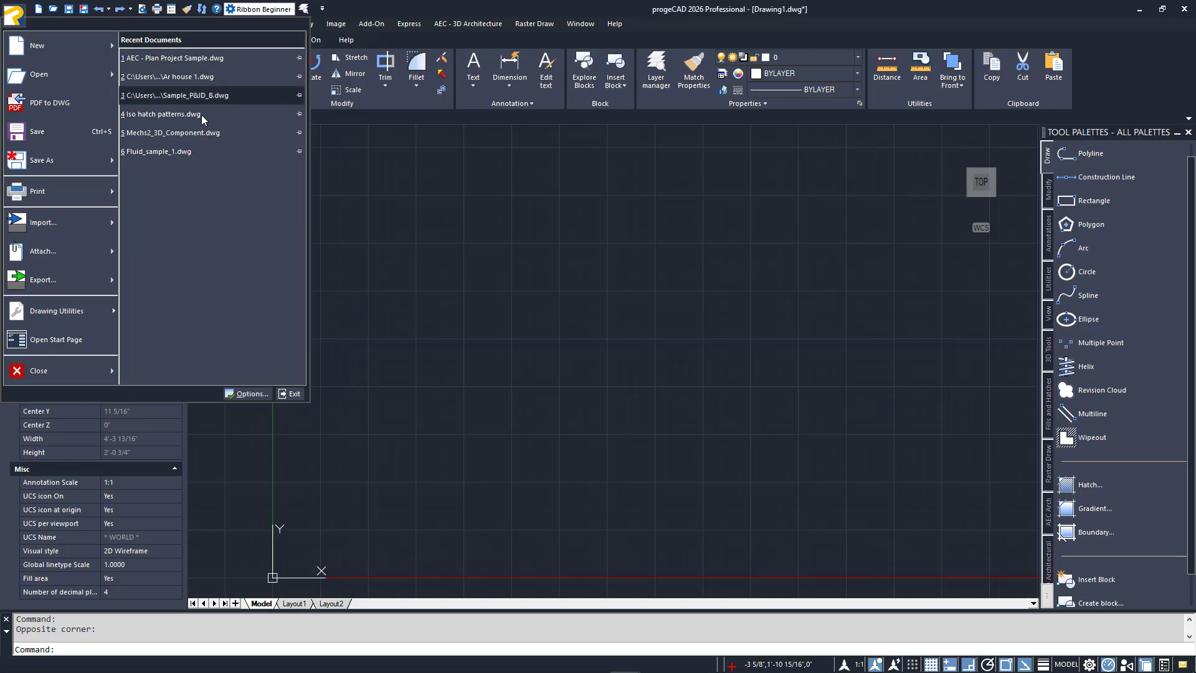
{"action": "left_click", "coordinate": [338, 170]}
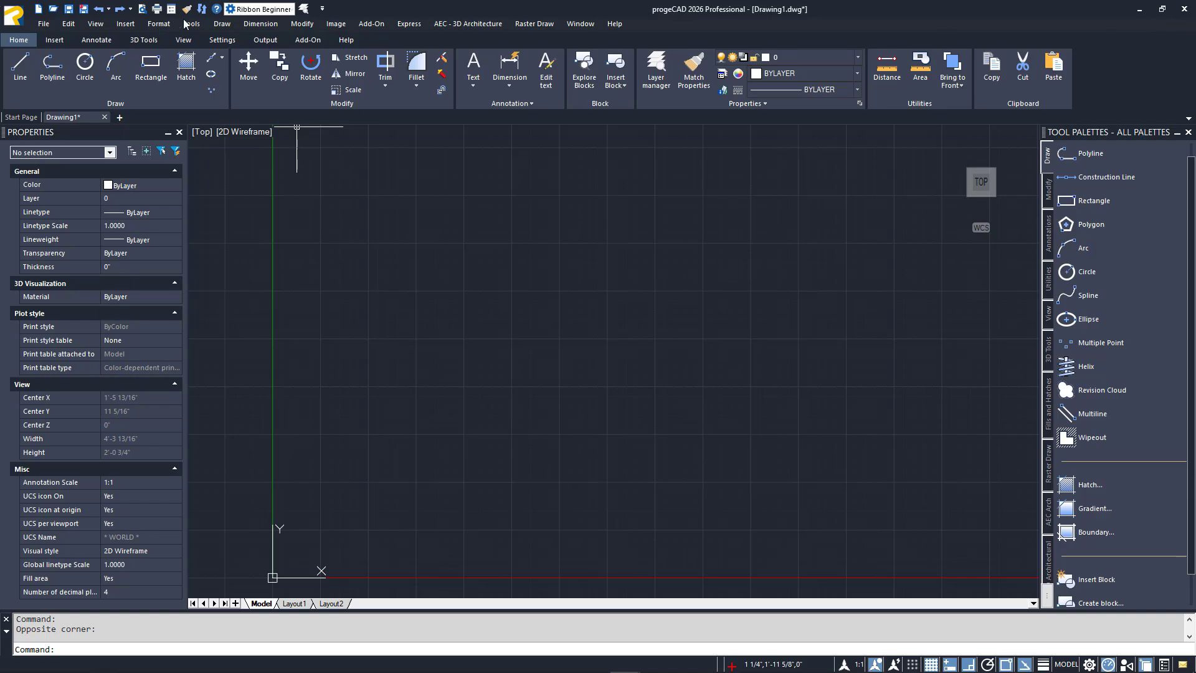
{"action": "left_click", "coordinate": [45, 25]}
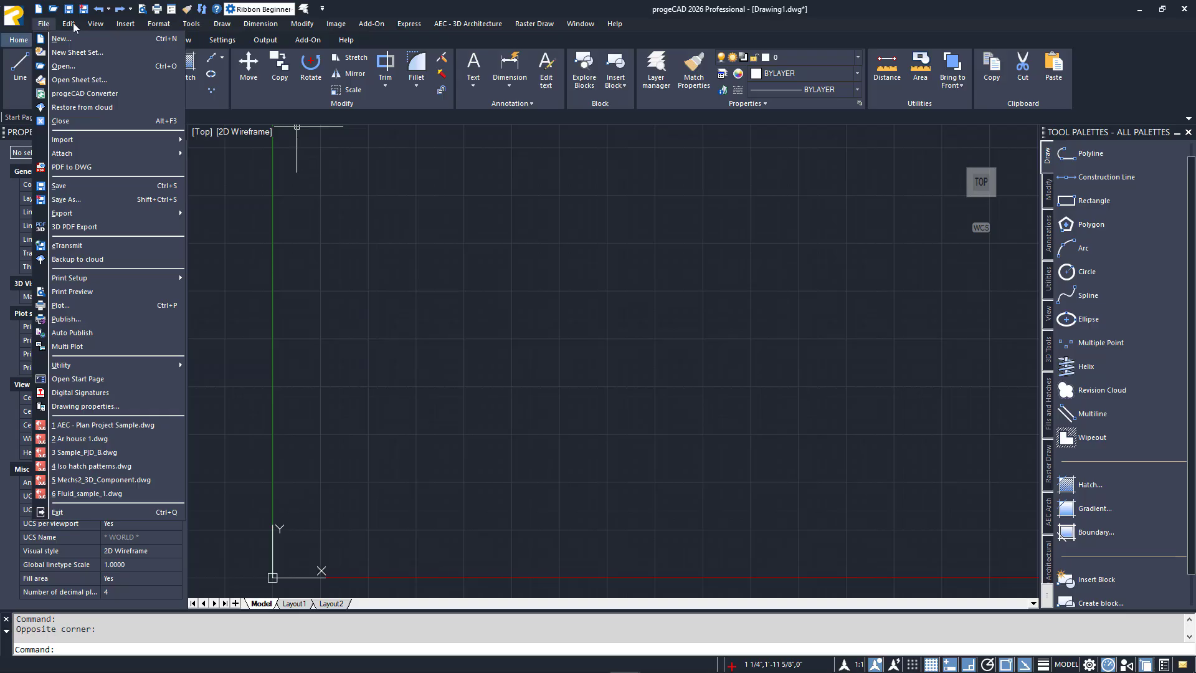
{"action": "mouse_move", "coordinate": [130, 30]}
{"action": "mouse_move", "coordinate": [196, 30]}
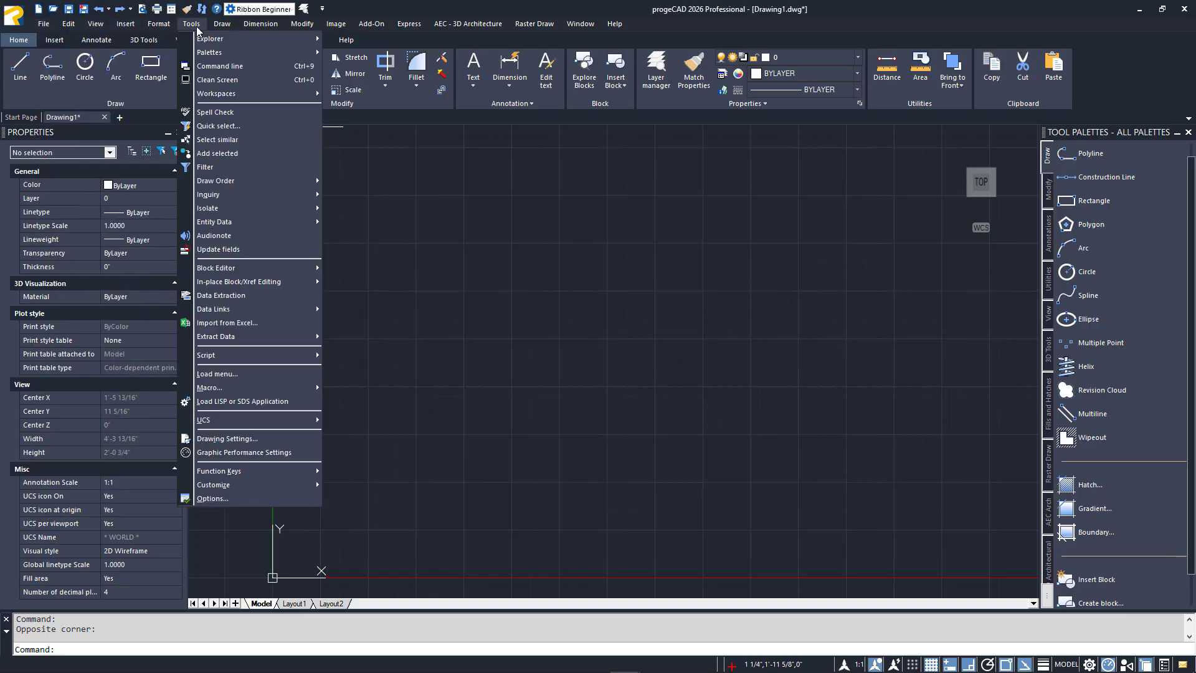
{"action": "left_click", "coordinate": [197, 30]}
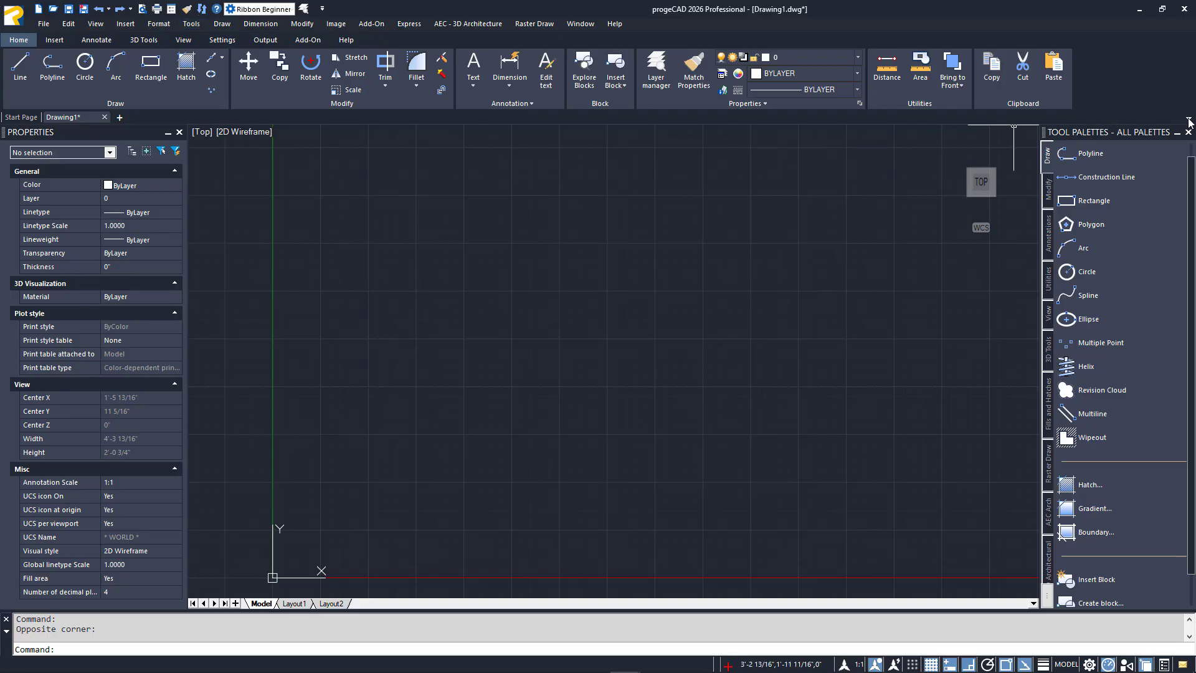
{"action": "left_click", "coordinate": [1189, 120]}
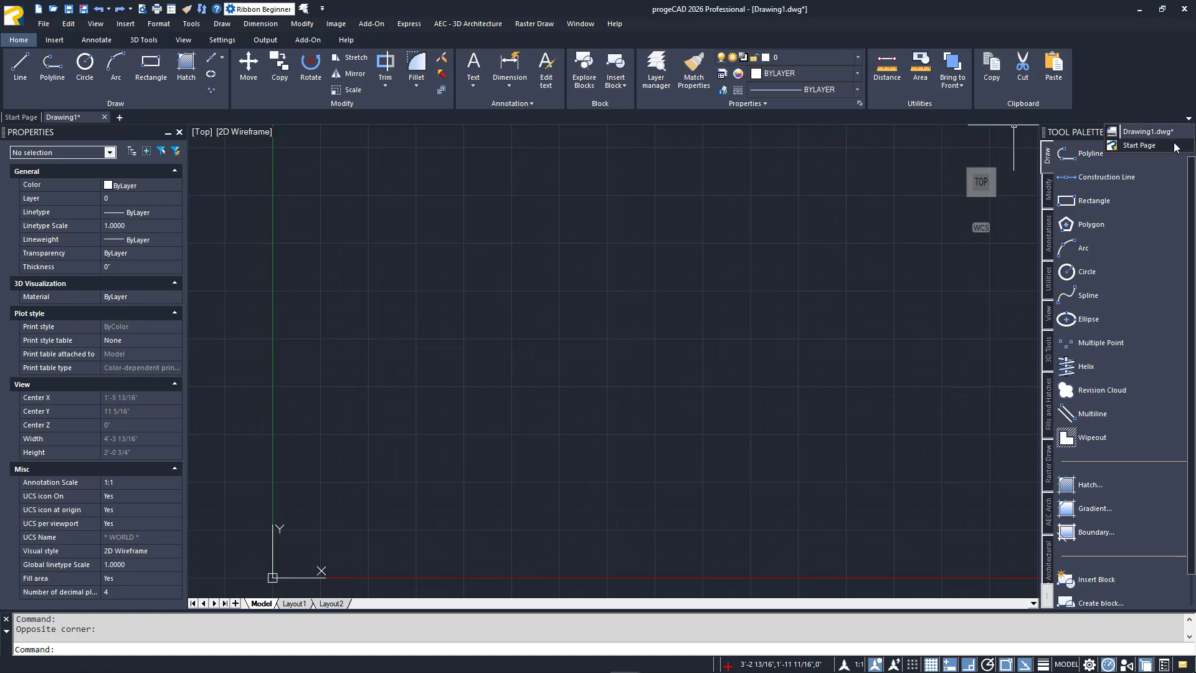
{"action": "left_click", "coordinate": [1177, 133]}
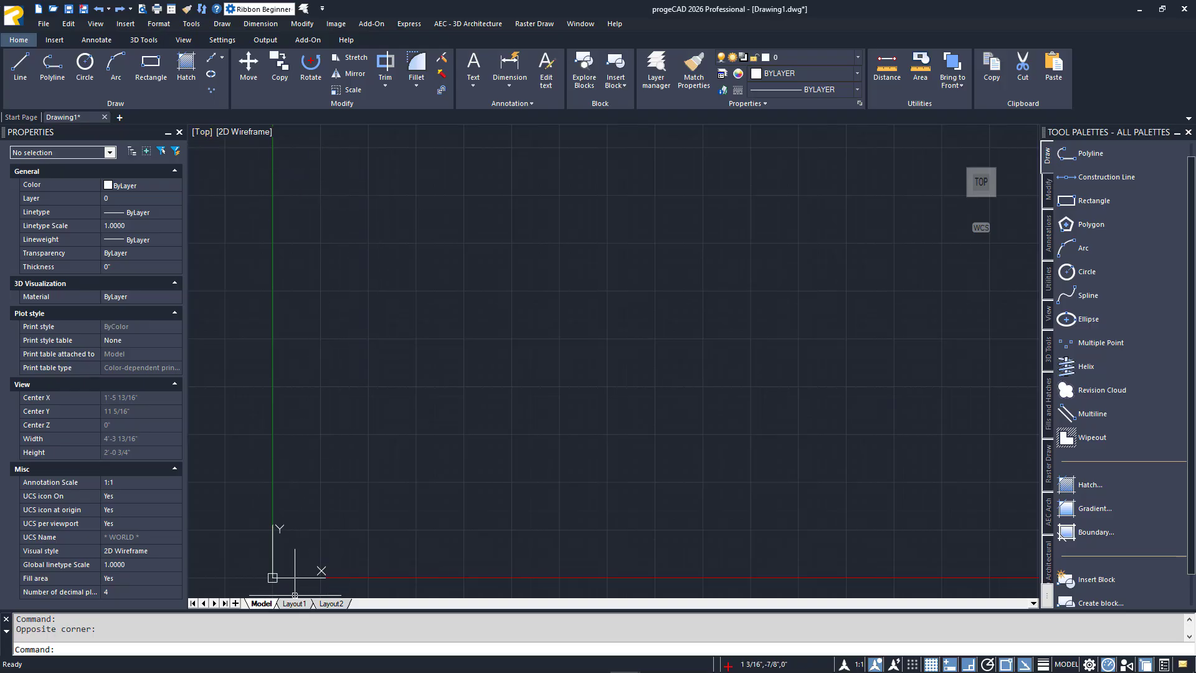
View the Layout1 and Layout2 sheets and return to model space
{"action": "left_click", "coordinate": [294, 603]}
{"action": "left_click", "coordinate": [329, 604]}
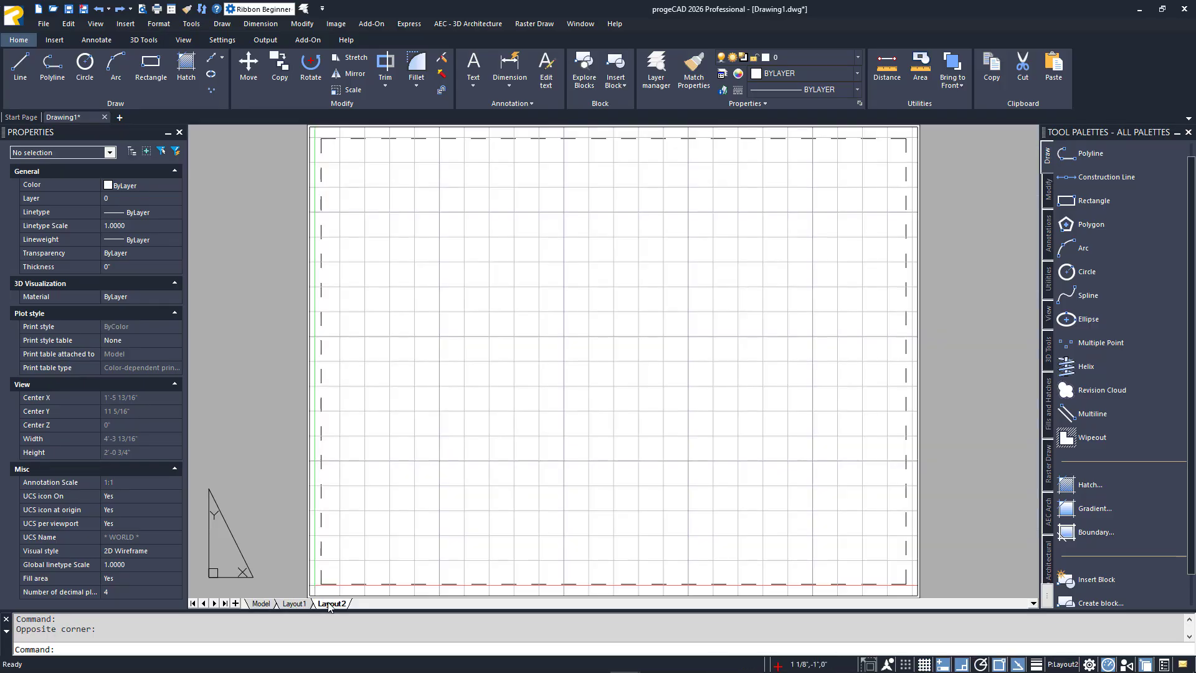
{"action": "left_click", "coordinate": [261, 604]}
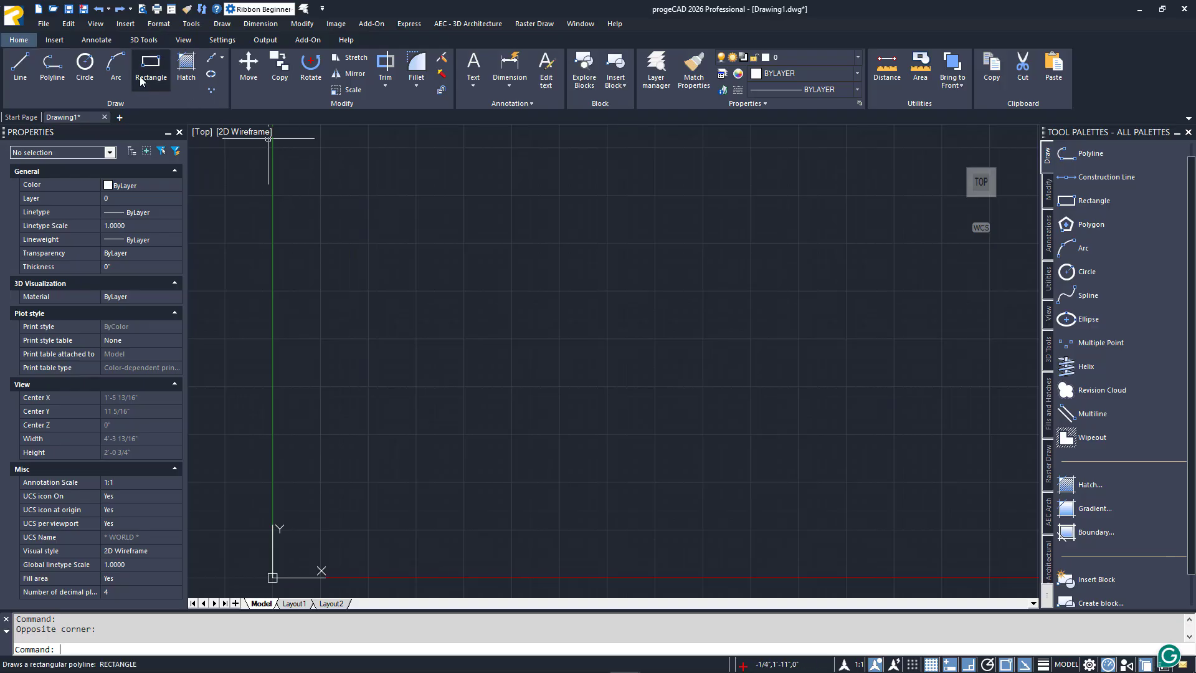
Examine the annotation and settings commands, including the text and dimension variants
{"action": "left_click", "coordinate": [112, 42]}
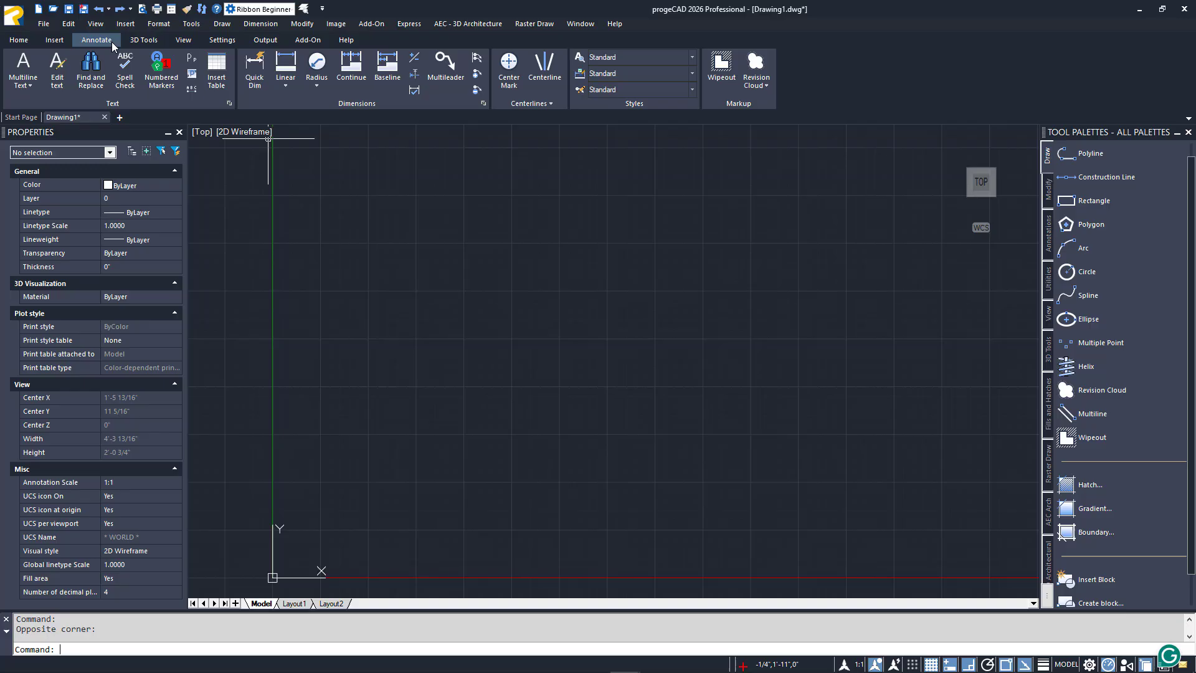
{"action": "left_click", "coordinate": [221, 43]}
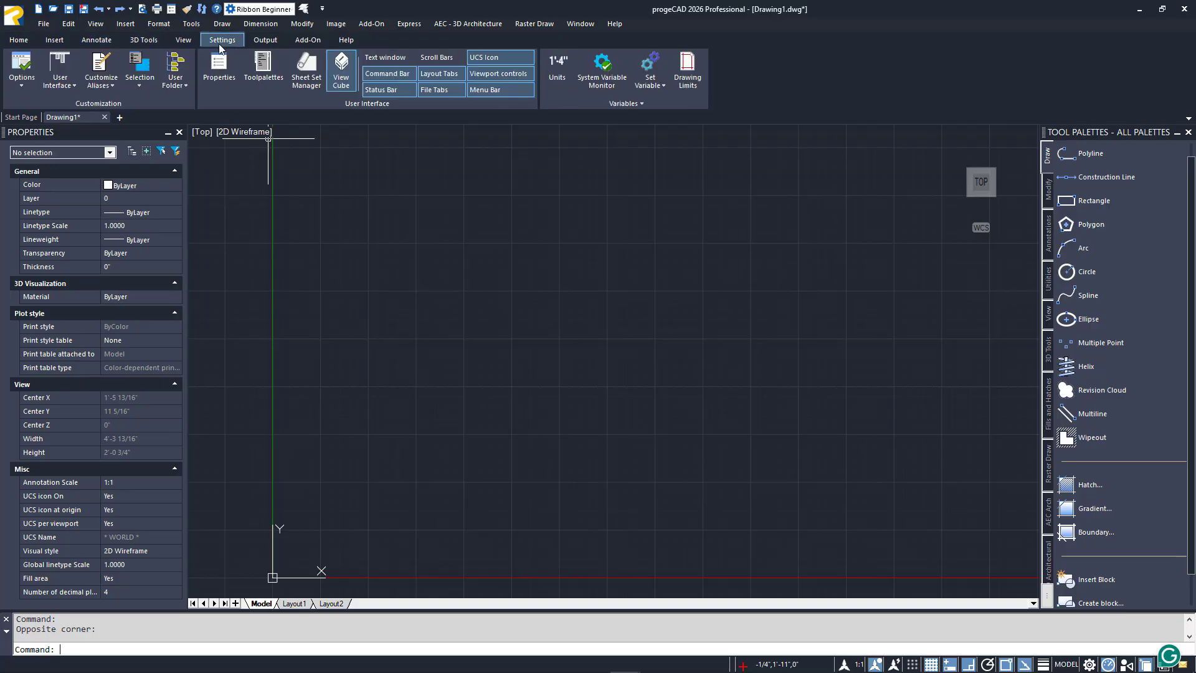
{"action": "left_click", "coordinate": [27, 43]}
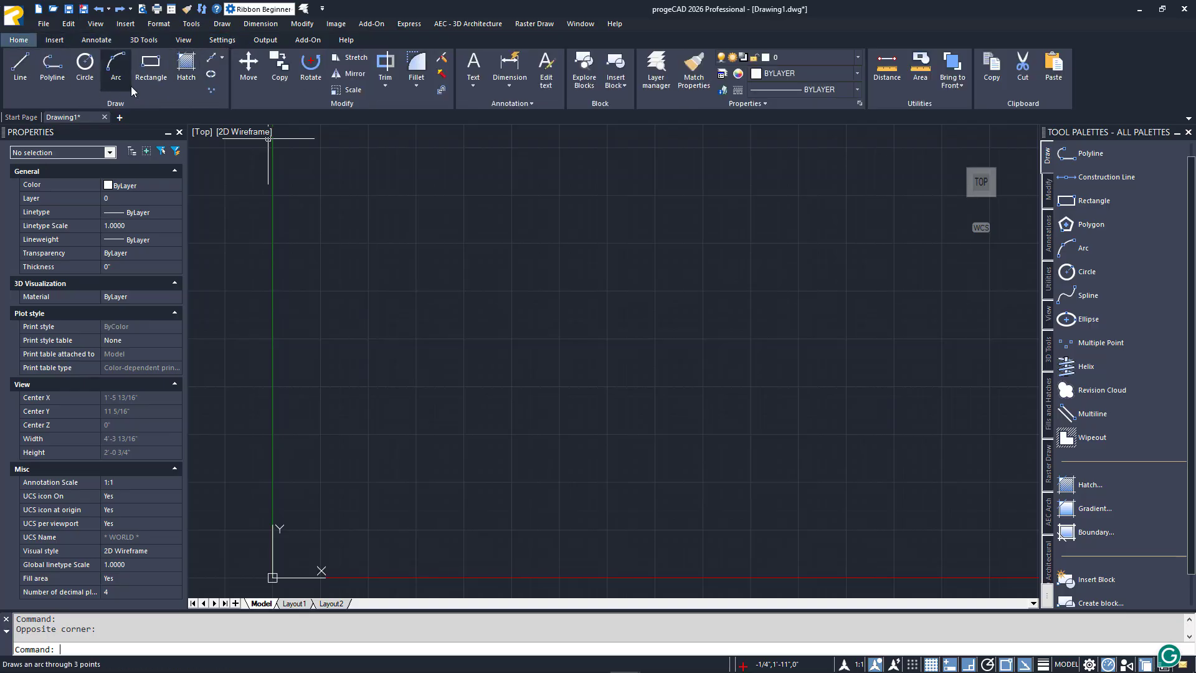
{"action": "left_click", "coordinate": [474, 89]}
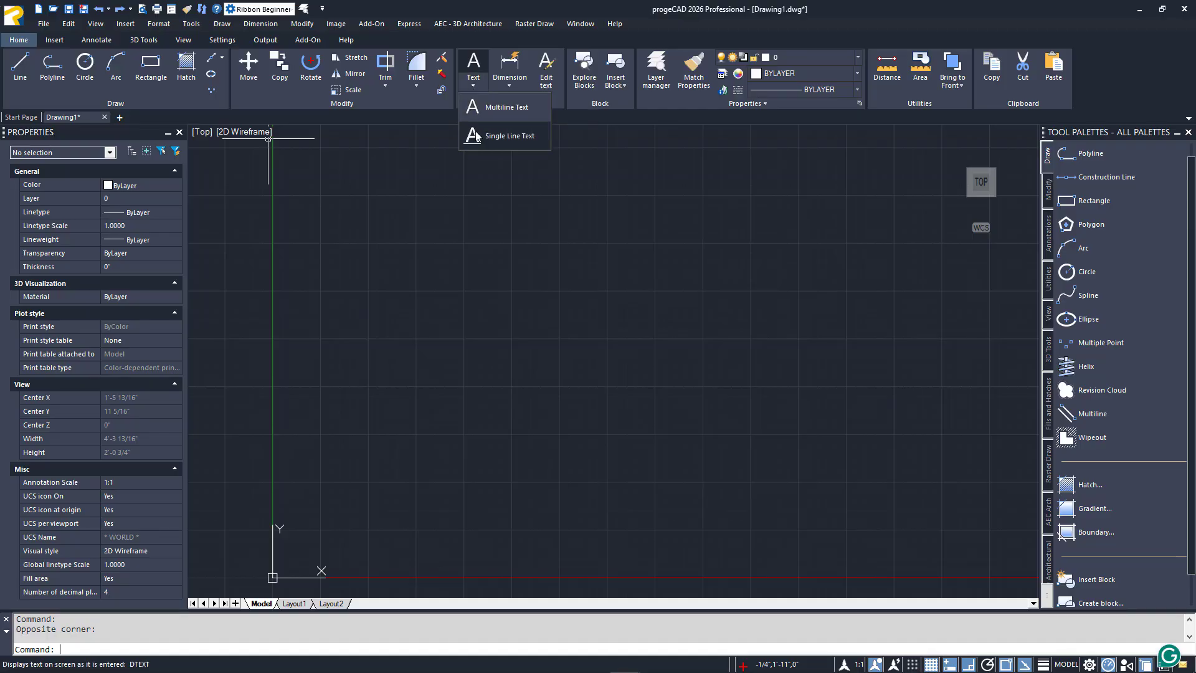
{"action": "left_click", "coordinate": [509, 86]}
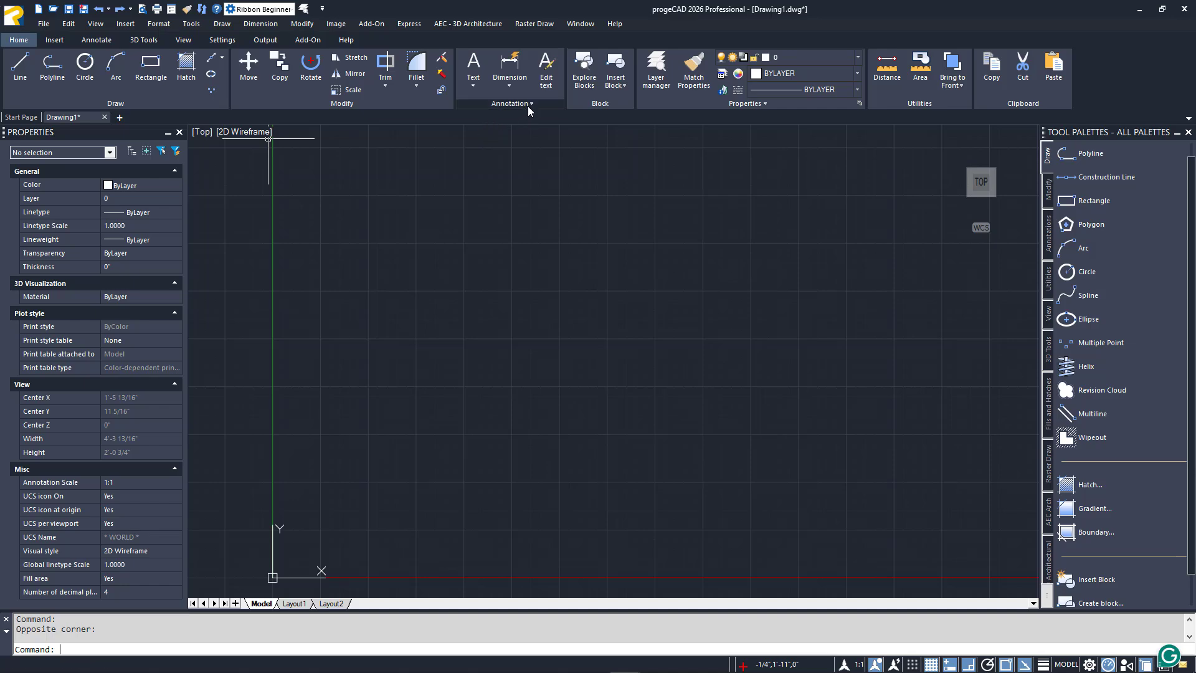
{"action": "left_click", "coordinate": [530, 104]}
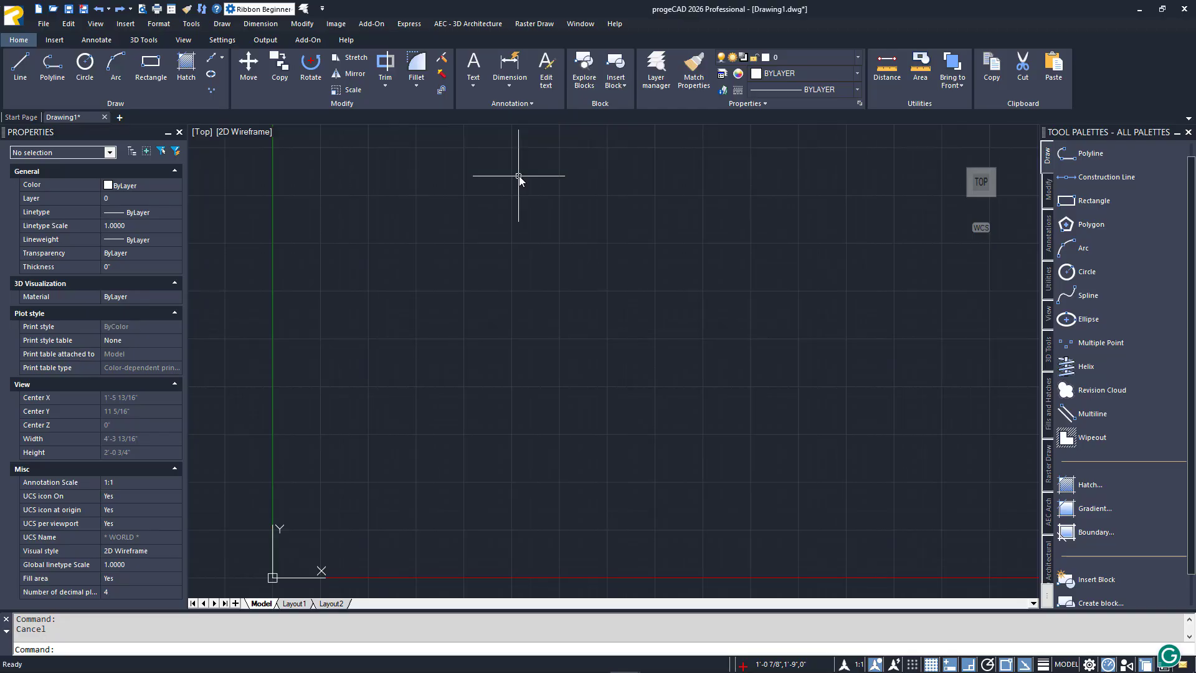
{"action": "left_click", "coordinate": [477, 68]}
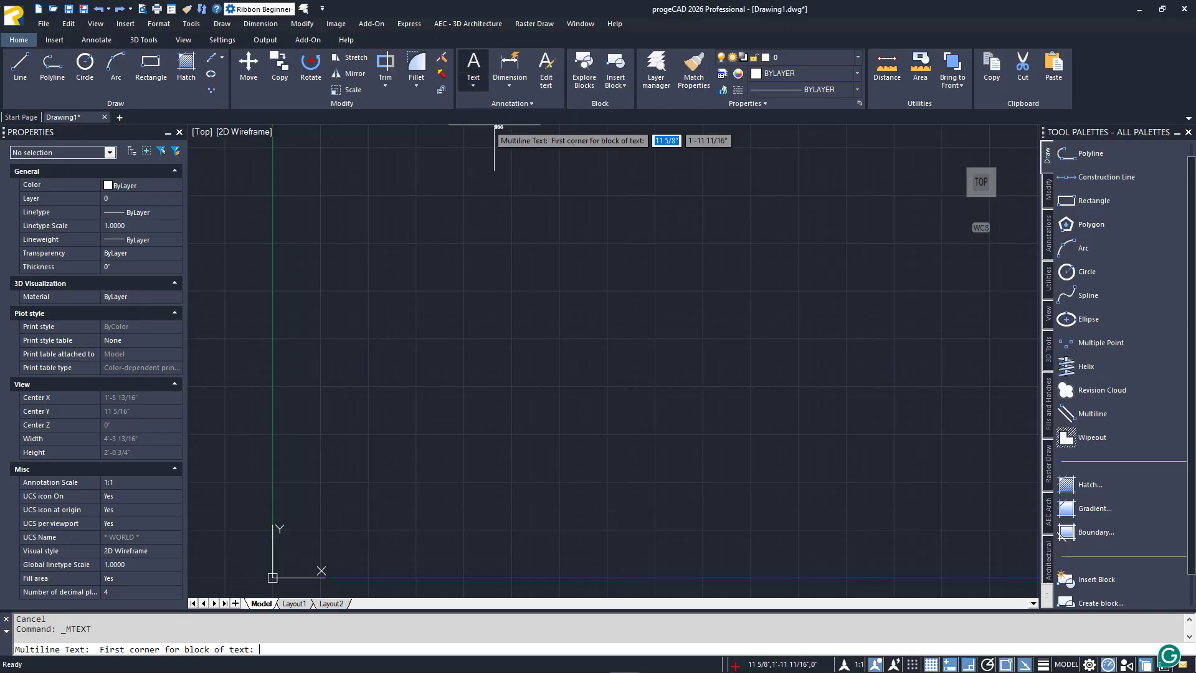
{"action": "left_click", "coordinate": [409, 203]}
{"action": "left_click", "coordinate": [477, 212]}
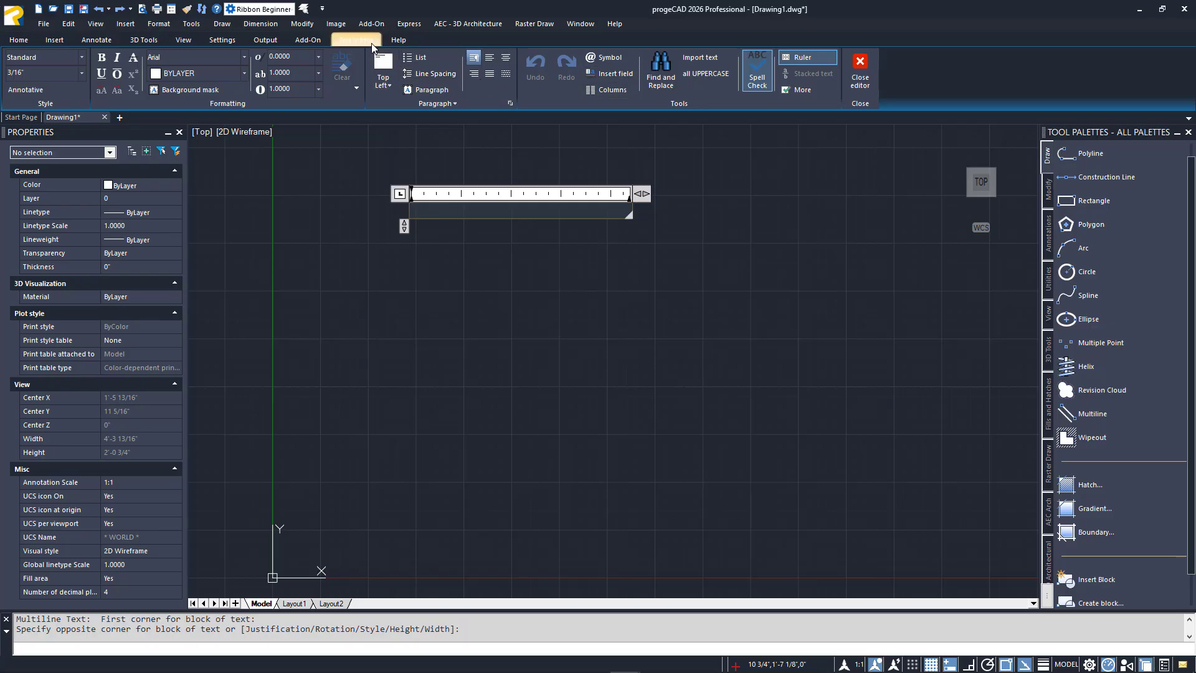
{"action": "left_click", "coordinate": [361, 144]}
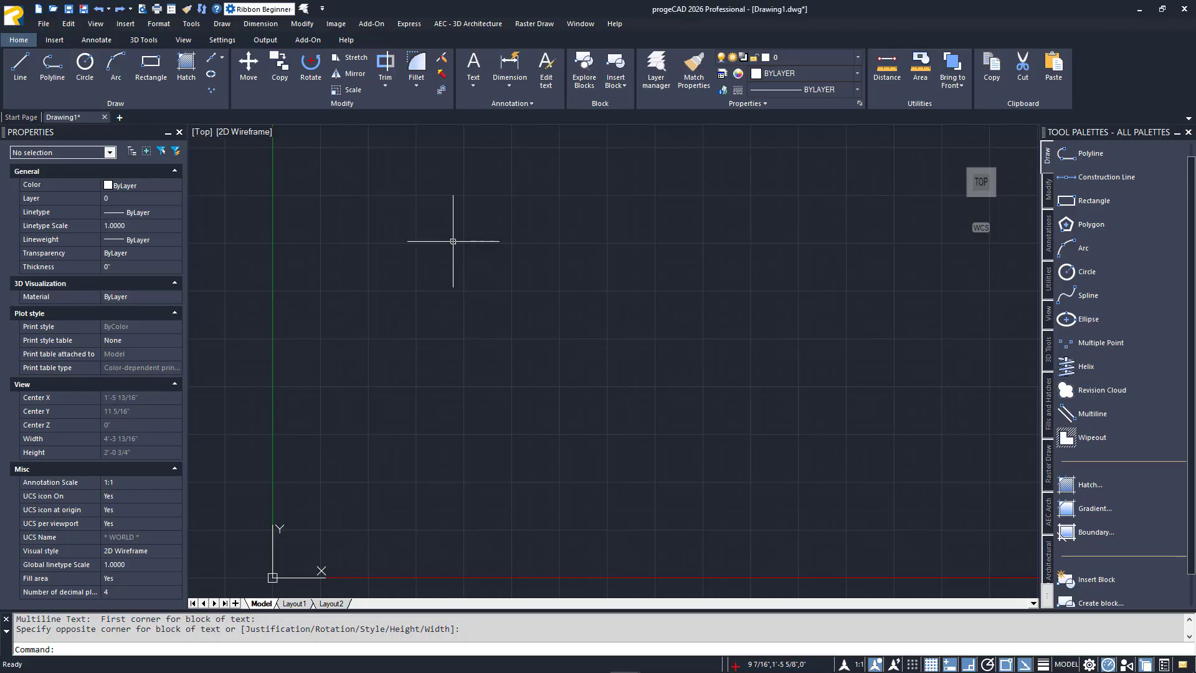
Draw a line about 5 15/16" long at about 40 degrees in the middle of the drawing, with ortho mode turned off
{"action": "type", "text": "LI"}
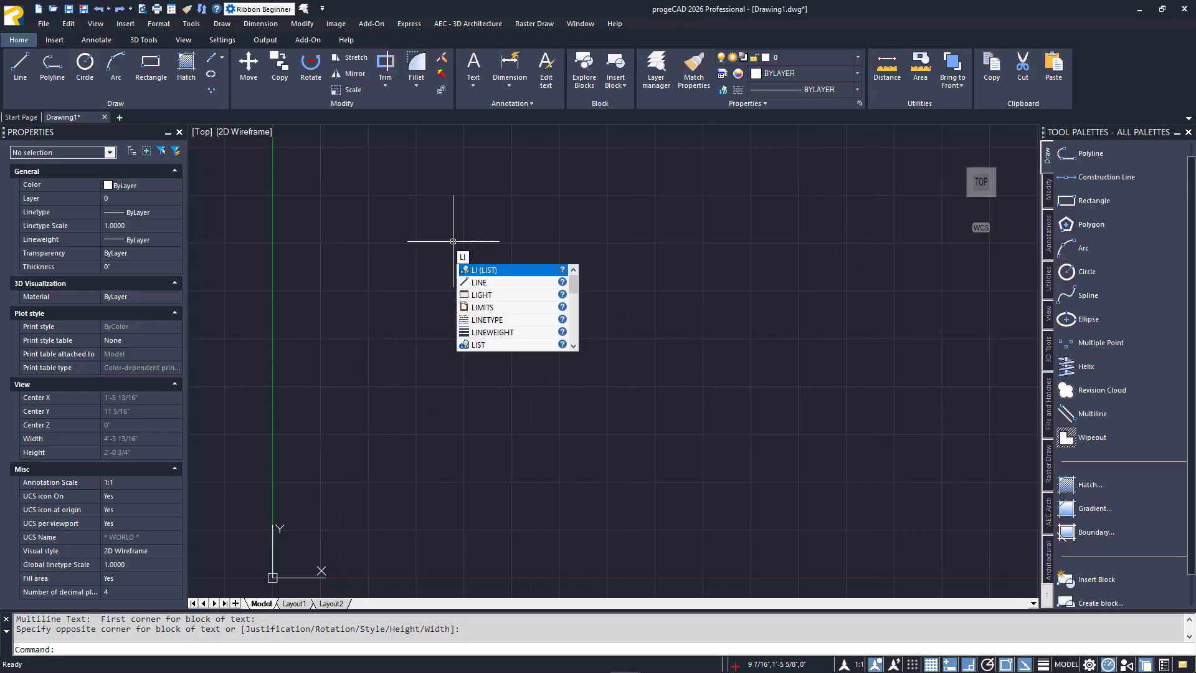
{"action": "key", "text": "Down"}
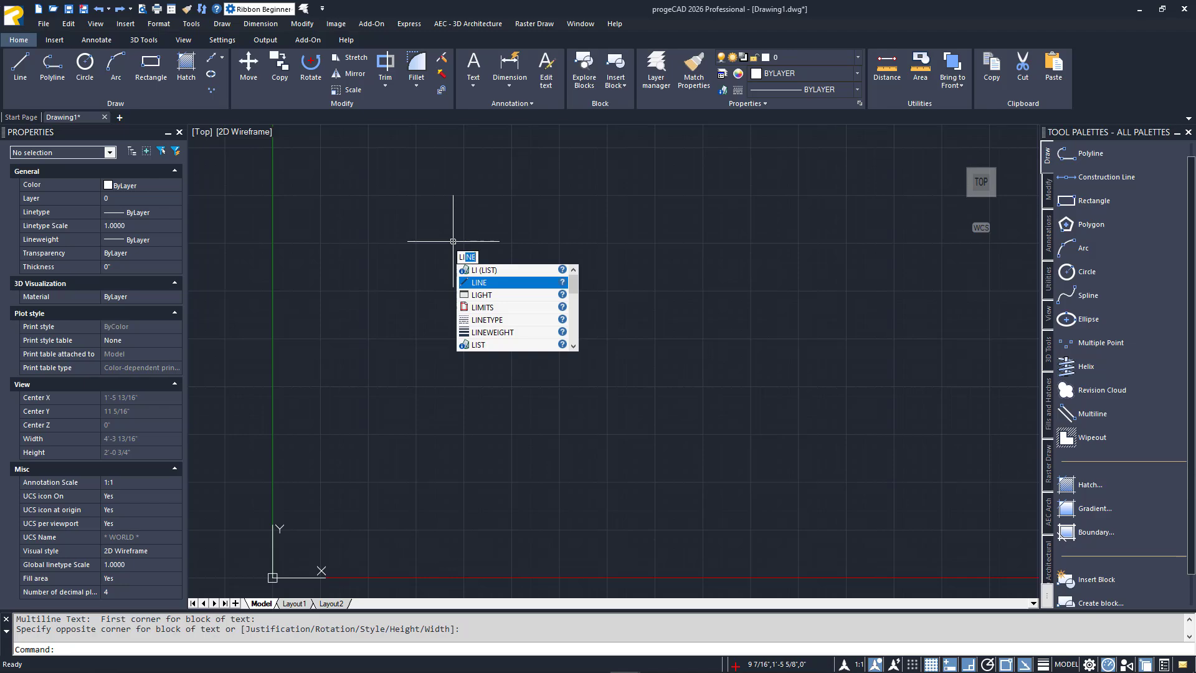
{"action": "key", "text": "Return"}
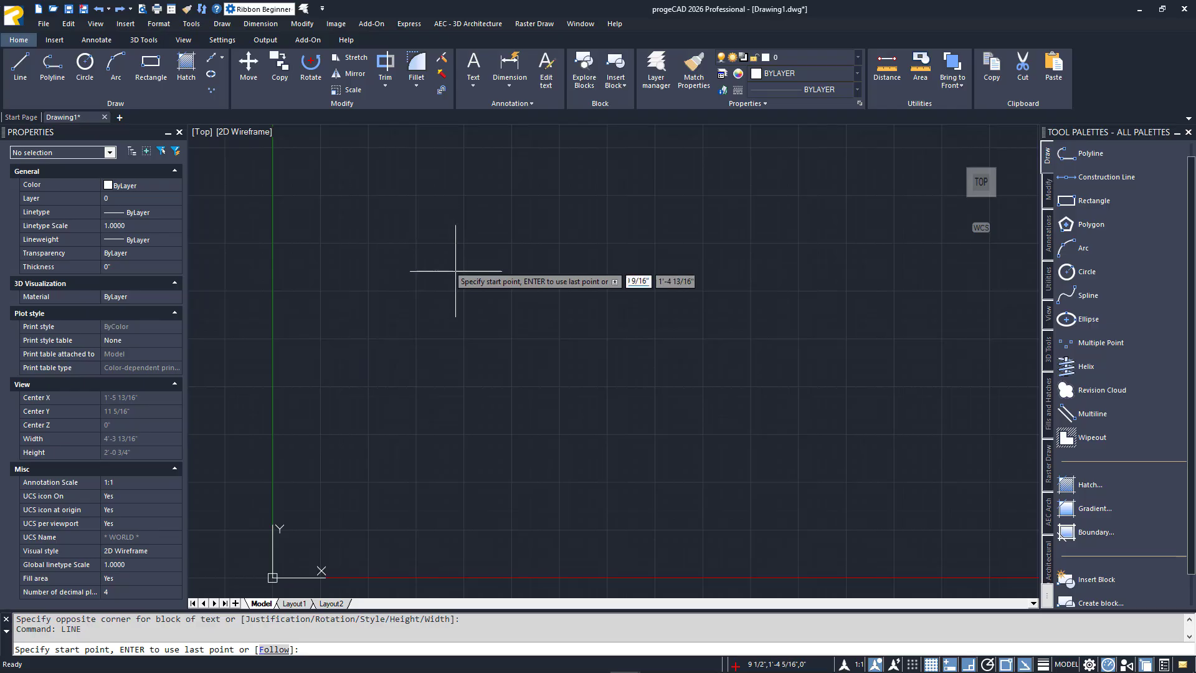
{"action": "left_click", "coordinate": [464, 355]}
{"action": "key", "text": "F8"}
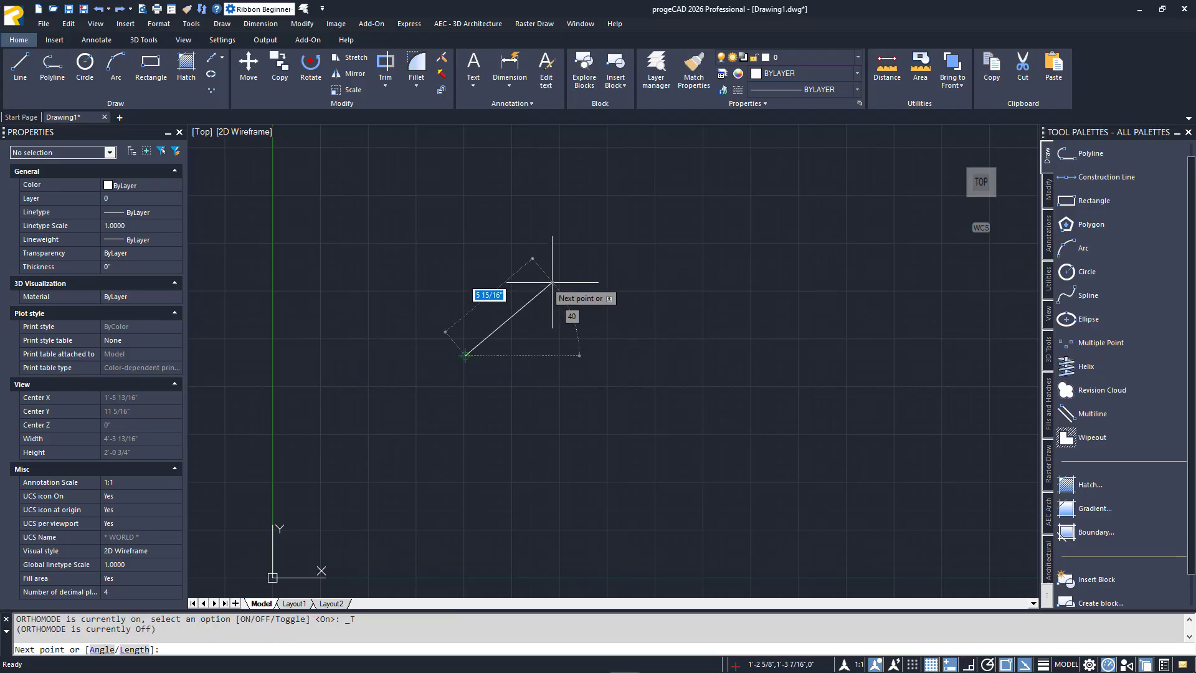
{"action": "left_click", "coordinate": [552, 282]}
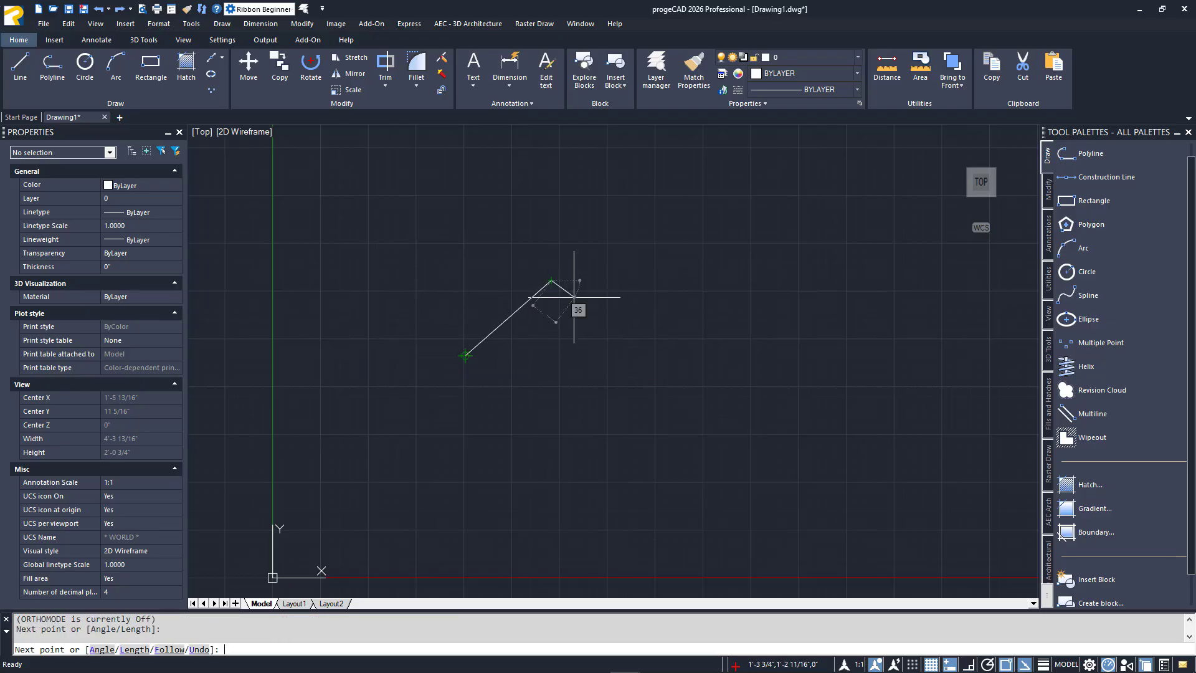
{"action": "key", "text": "Return"}
{"action": "key", "text": "Return"}
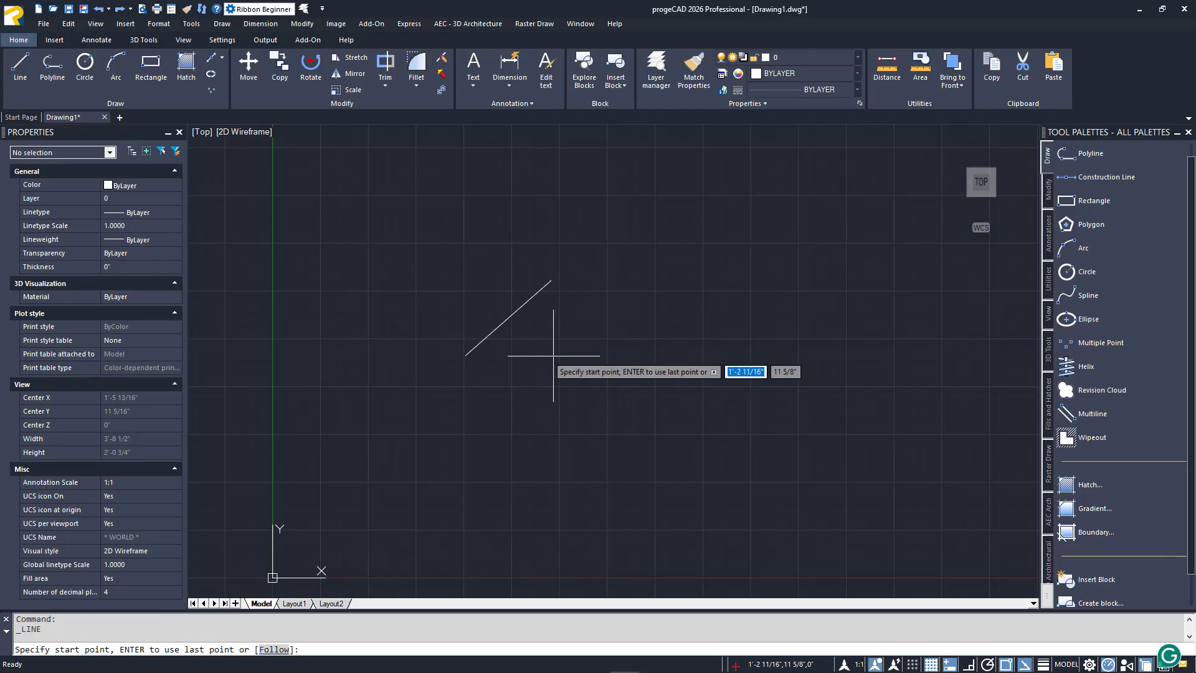
Draw a second slanted line from about 1'-2 11/16", 11 5/8" to about 1'-6 1/4", 1'-3 1/4"
{"action": "left_click", "coordinate": [553, 355]}
{"action": "left_click", "coordinate": [621, 286]}
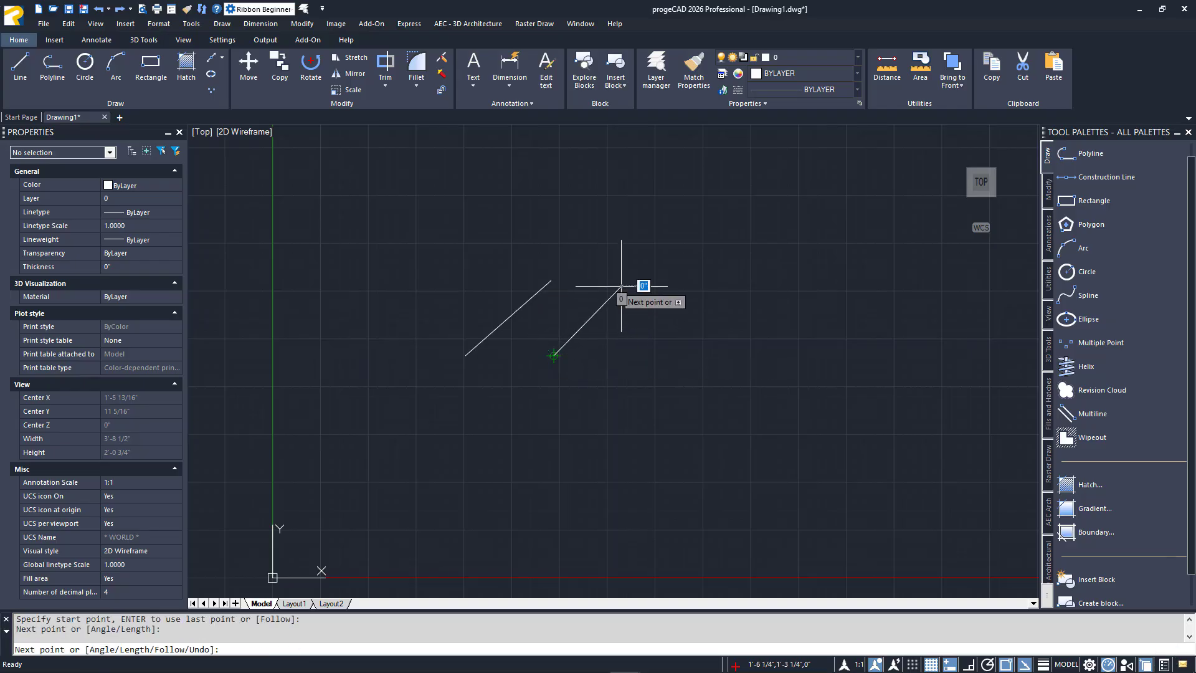
{"action": "key", "text": "Return"}
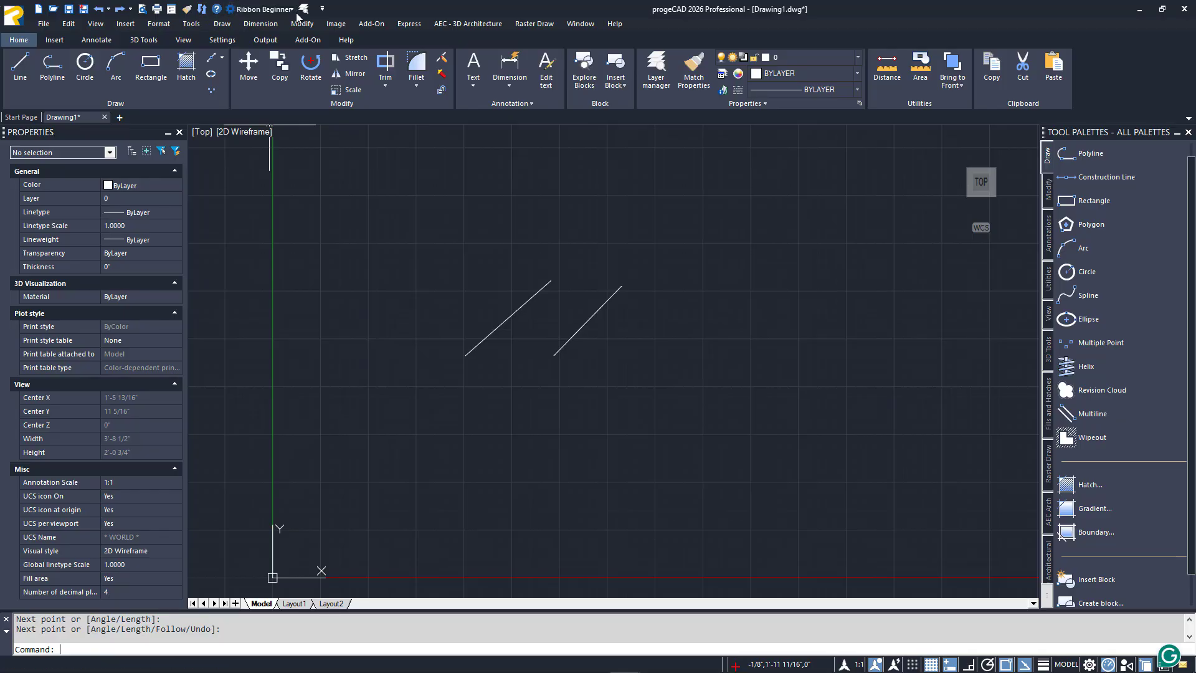
Add the Move command to the Quick Access Toolbar and remove it again
{"action": "left_click", "coordinate": [323, 9]}
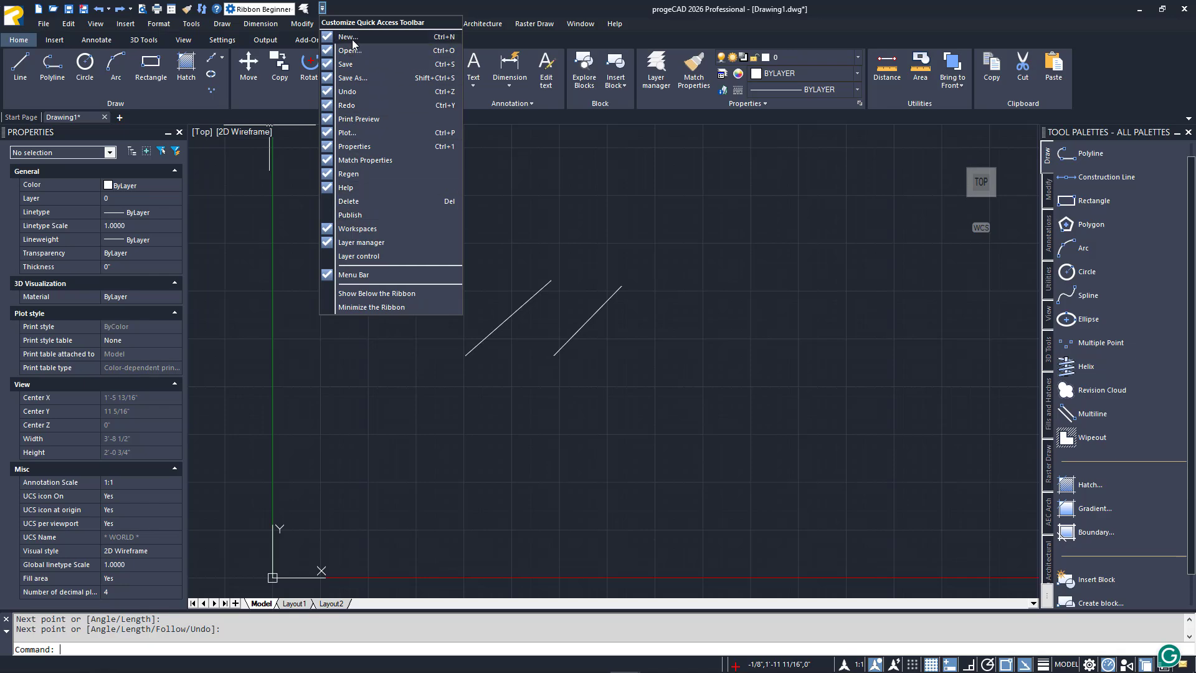
{"action": "left_click", "coordinate": [347, 13]}
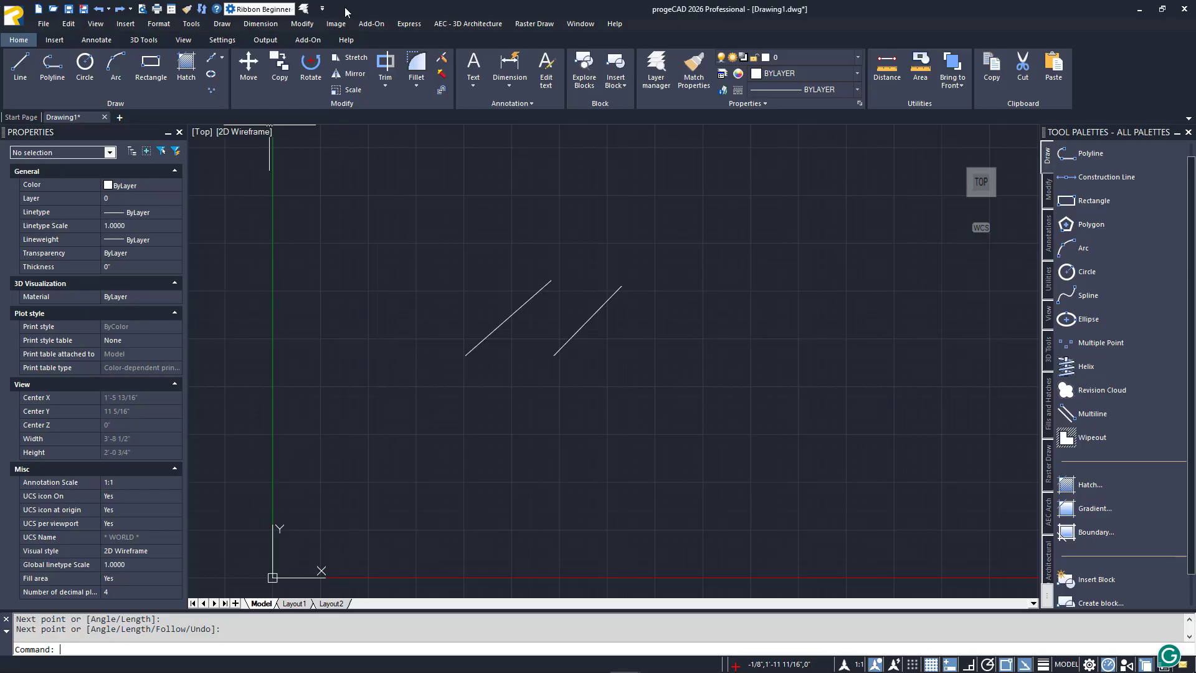
{"action": "right_click", "coordinate": [253, 69]}
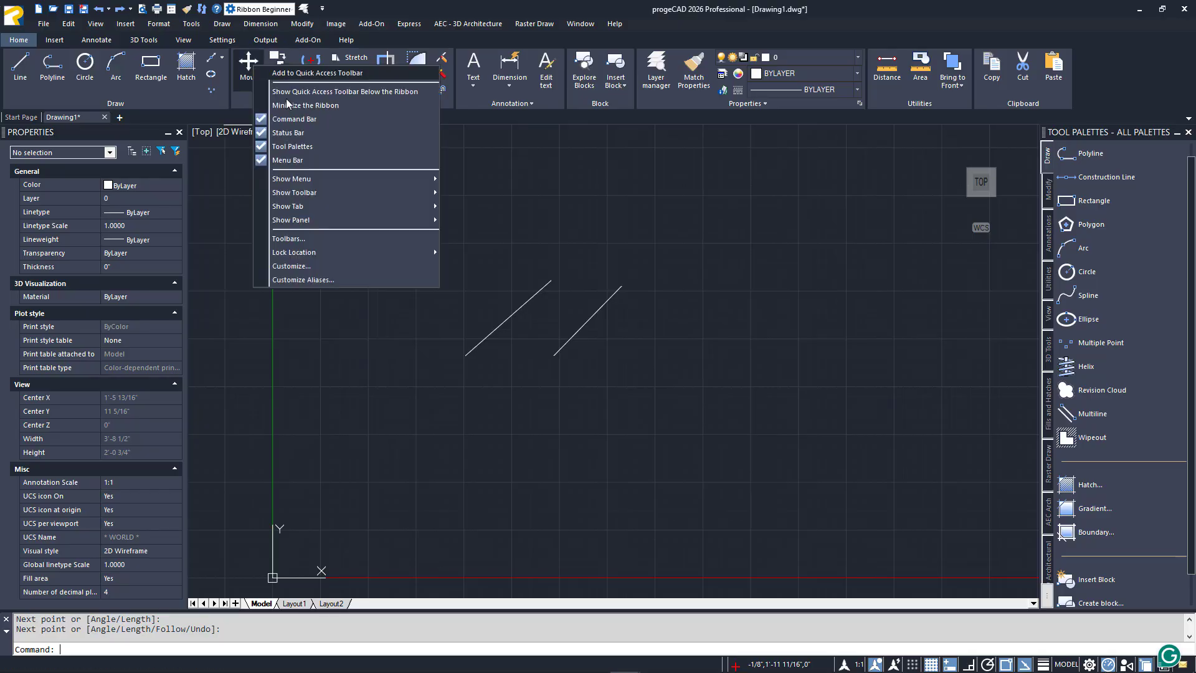
{"action": "left_click", "coordinate": [358, 74]}
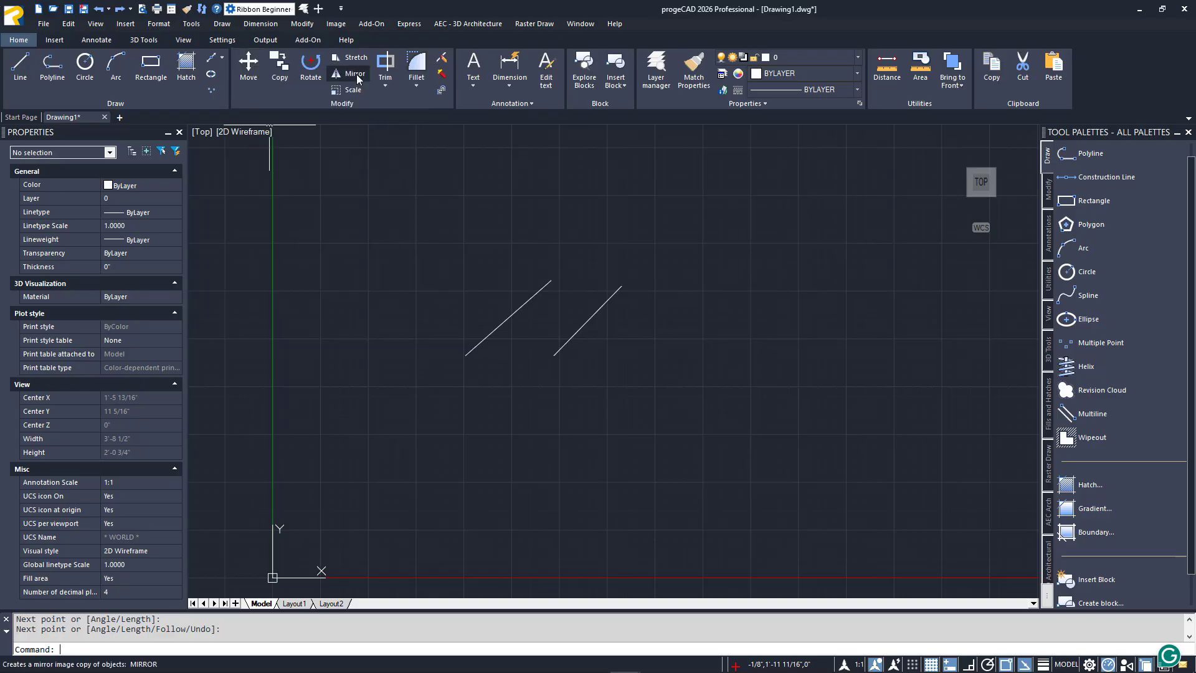
{"action": "right_click", "coordinate": [322, 11]}
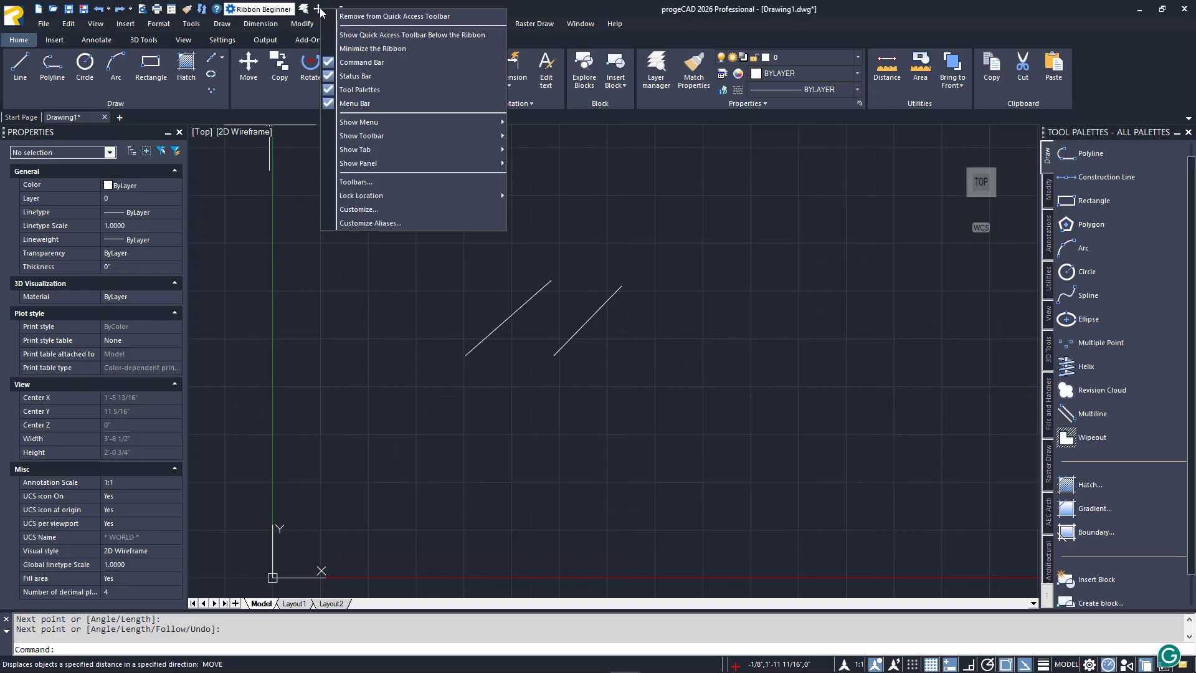
{"action": "left_click", "coordinate": [352, 17]}
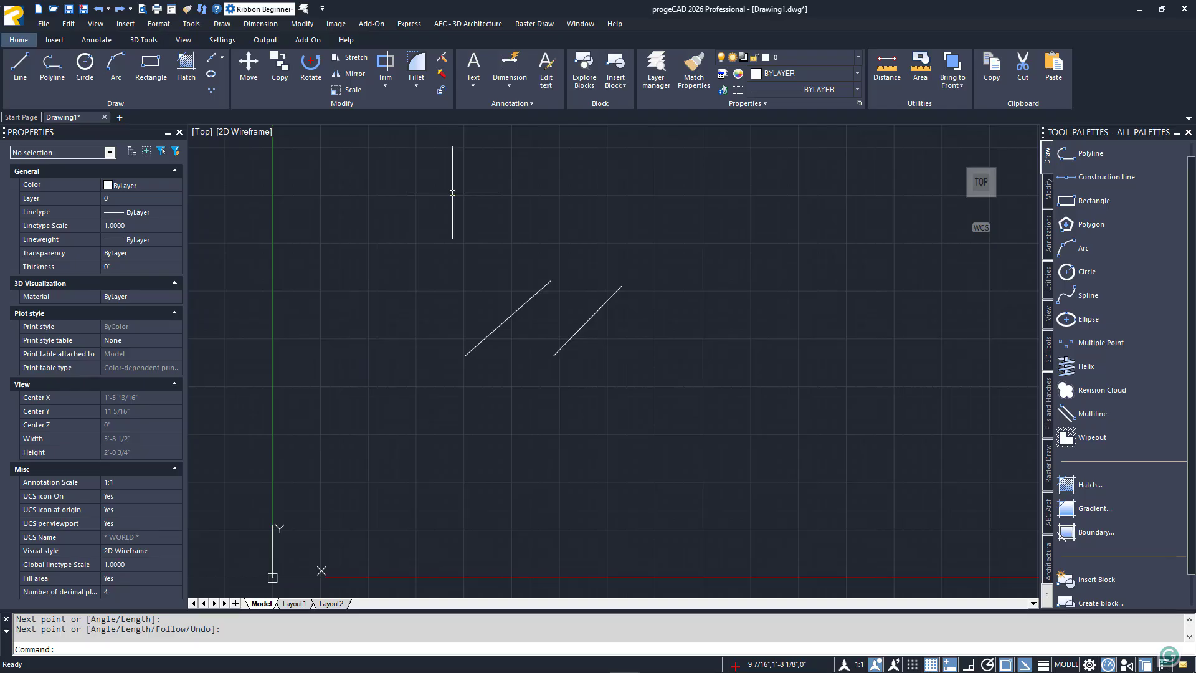
Examine the context commands offered with nothing selected and with the second slanted line selected, including Copy, and clear the selection
{"action": "right_click", "coordinate": [452, 193]}
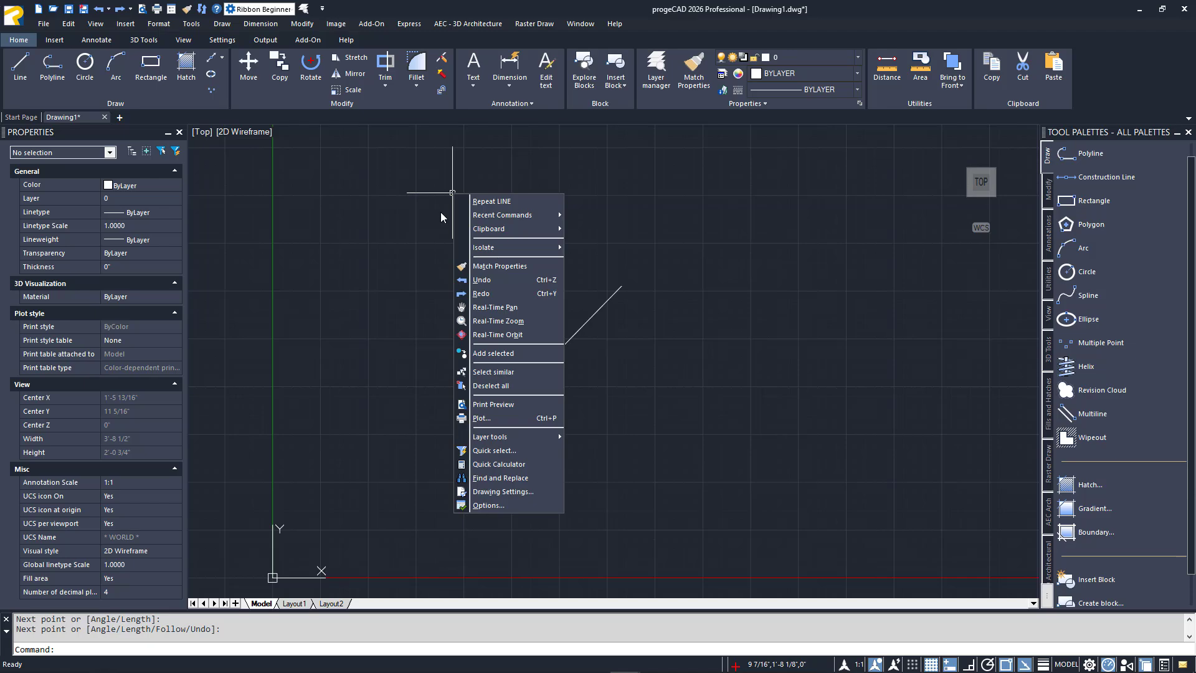
{"action": "key", "text": "Escape"}
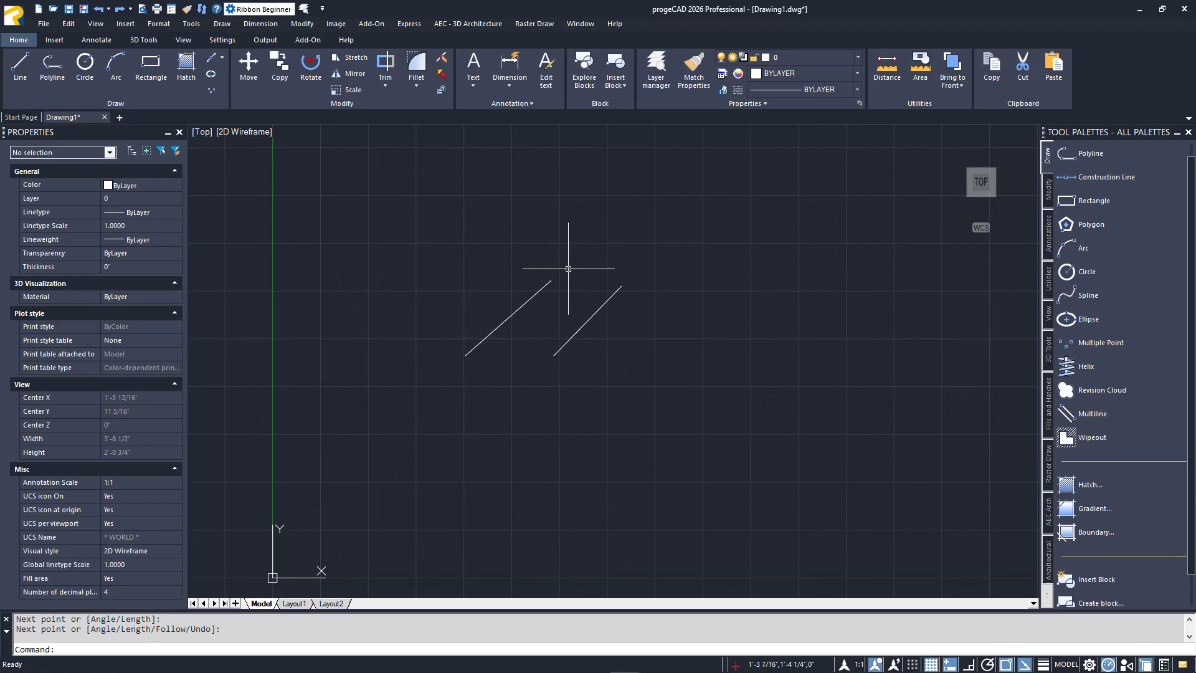
{"action": "left_click", "coordinate": [599, 307]}
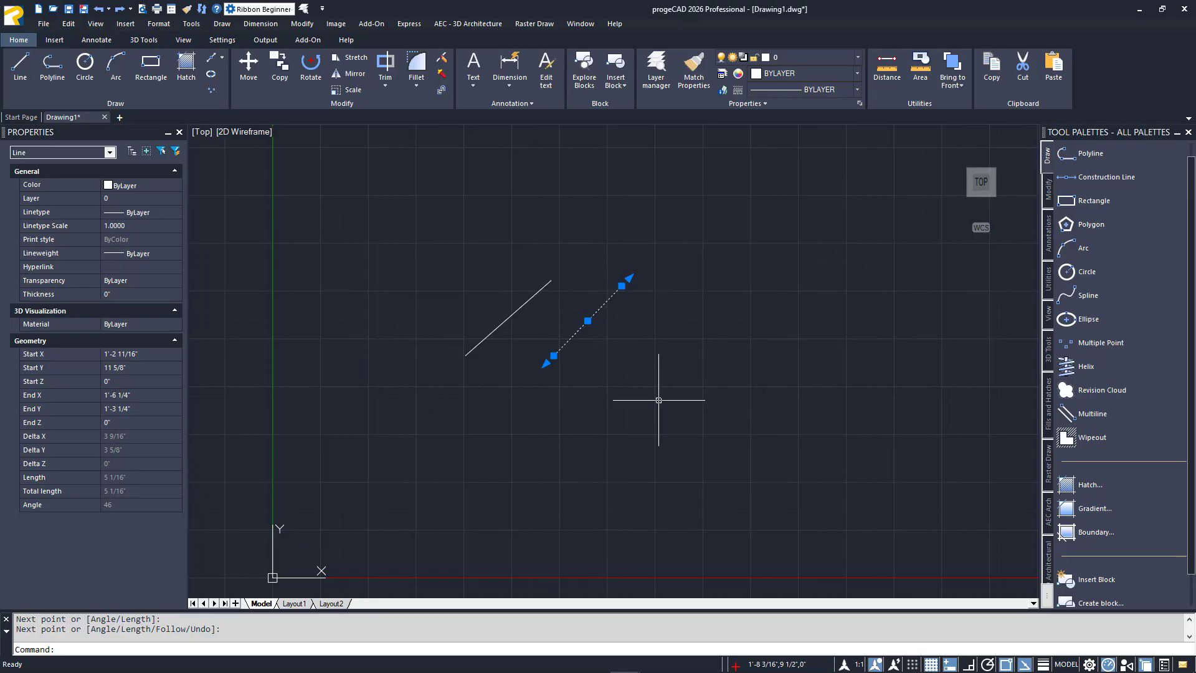
{"action": "right_click", "coordinate": [654, 474]}
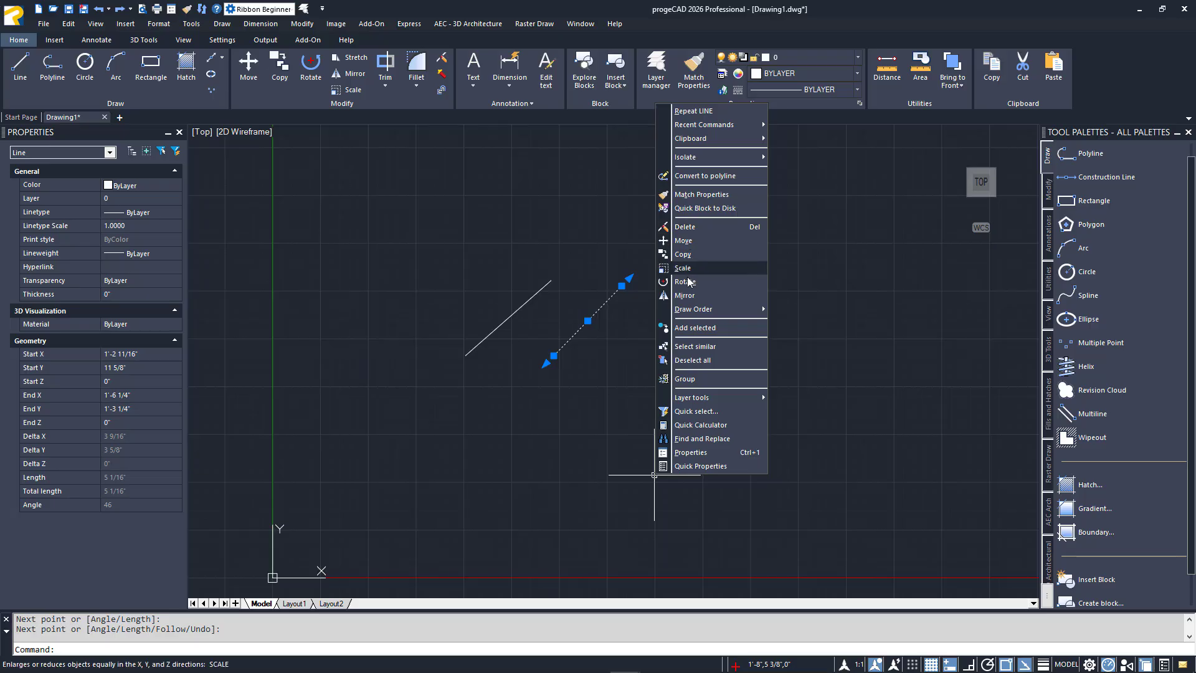
{"action": "left_click", "coordinate": [683, 254]}
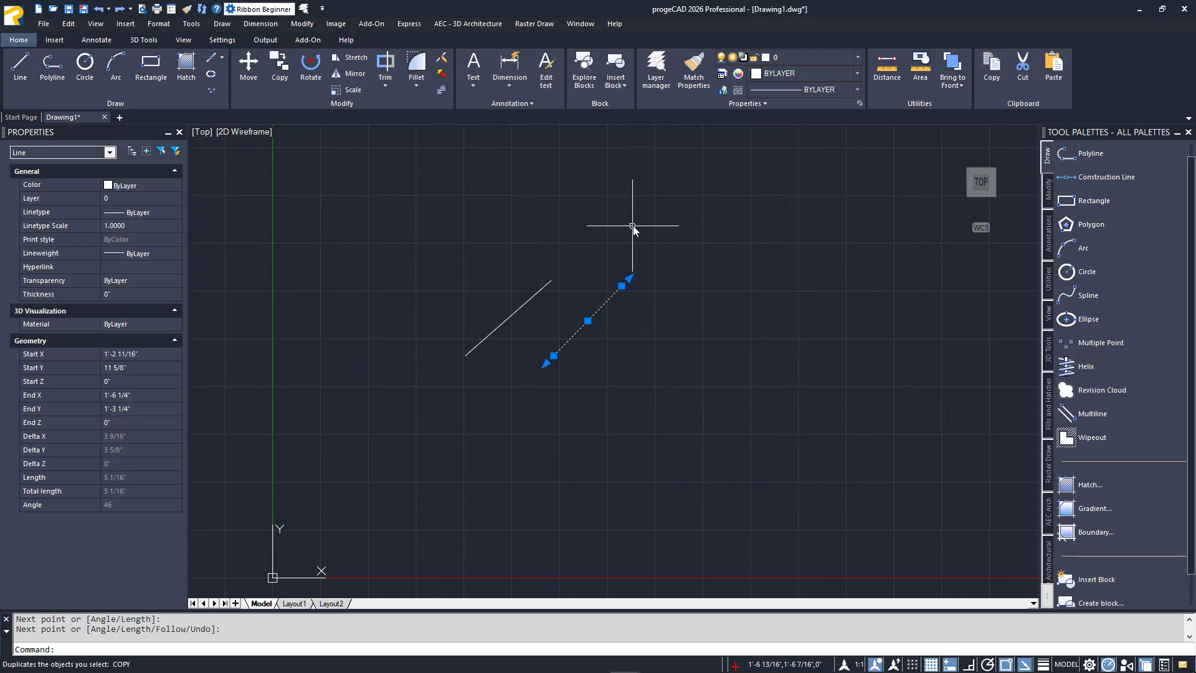
{"action": "key", "text": "Escape"}
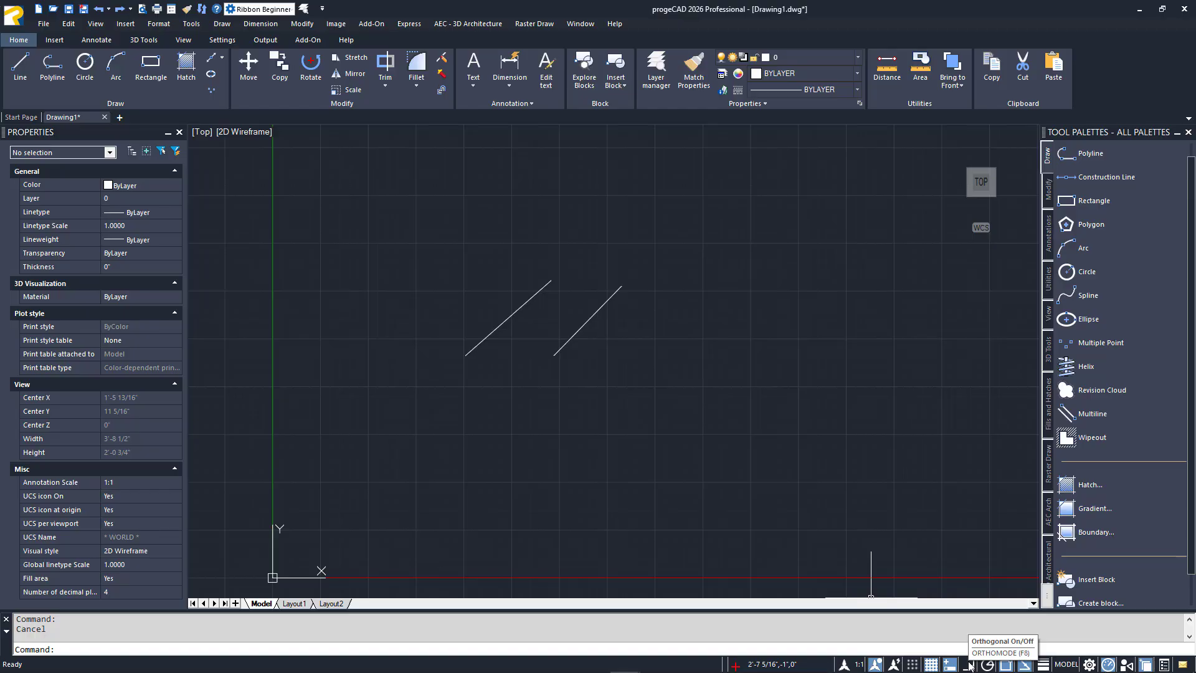
Turn ortho mode on for the drawing
{"action": "left_click", "coordinate": [970, 664]}
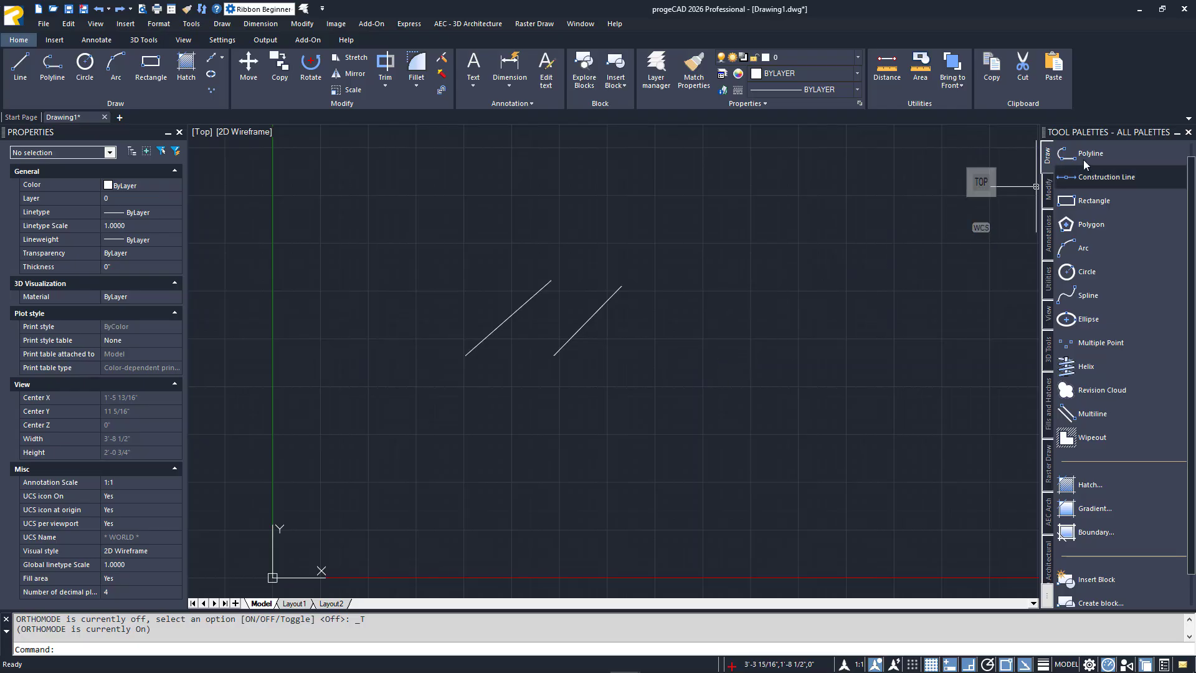
Float the Tool Palettes over the drawing, review its docking options, and dock it back at its original side
{"action": "left_click_drag", "start_coordinate": [961, 147], "coordinate": [675, 172]}
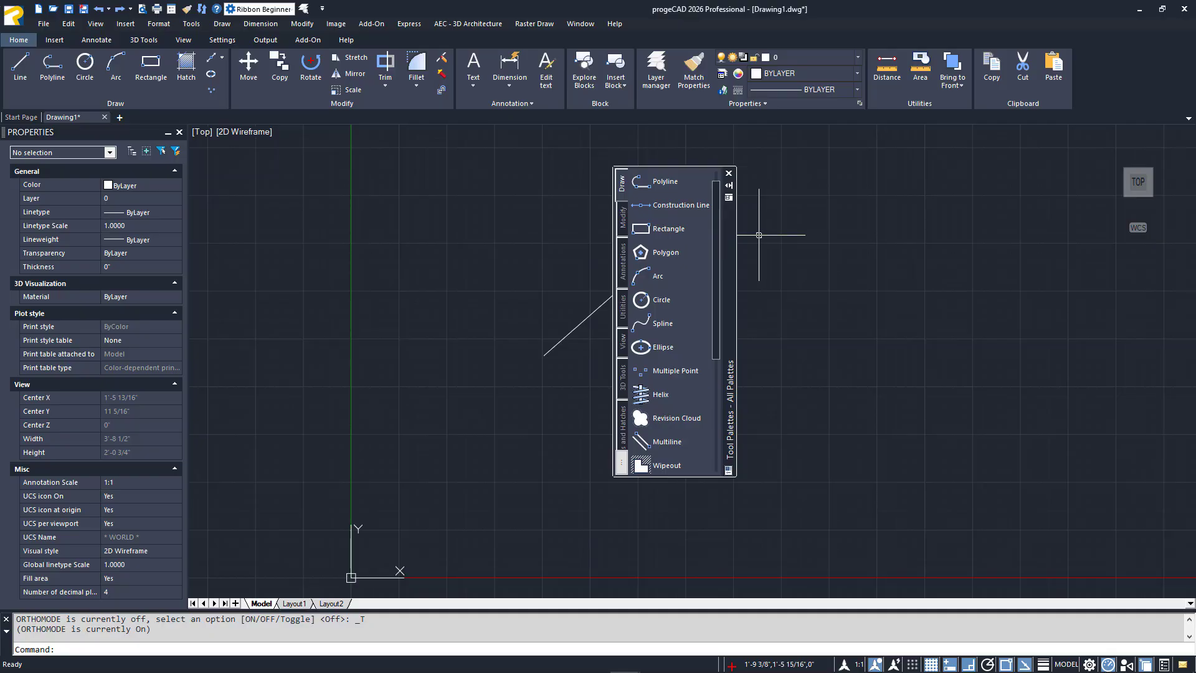
{"action": "right_click", "coordinate": [730, 261]}
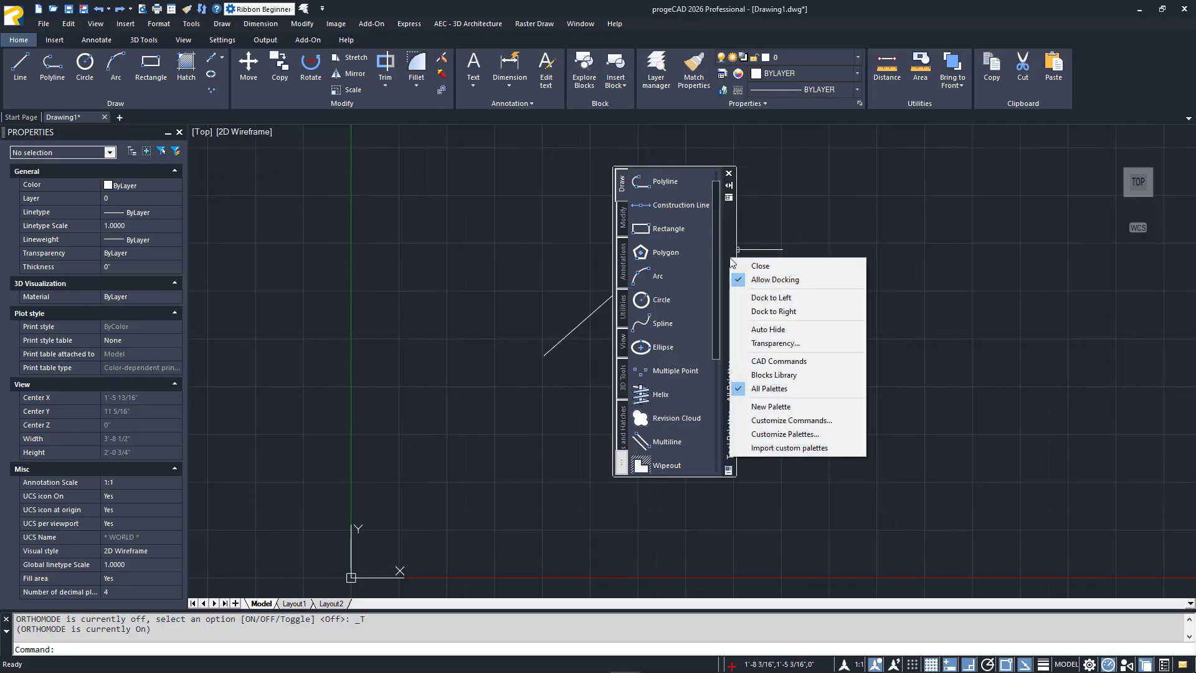
{"action": "key", "text": "Escape"}
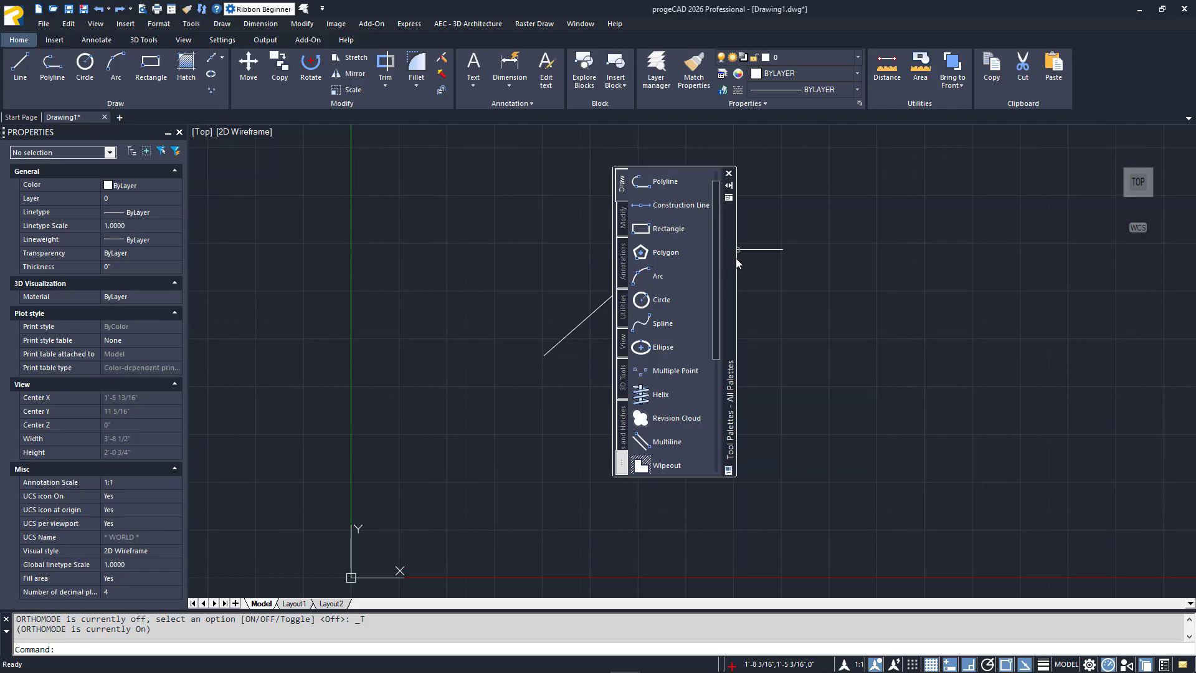
{"action": "left_click_drag", "start_coordinate": [734, 246], "coordinate": [1187, 254]}
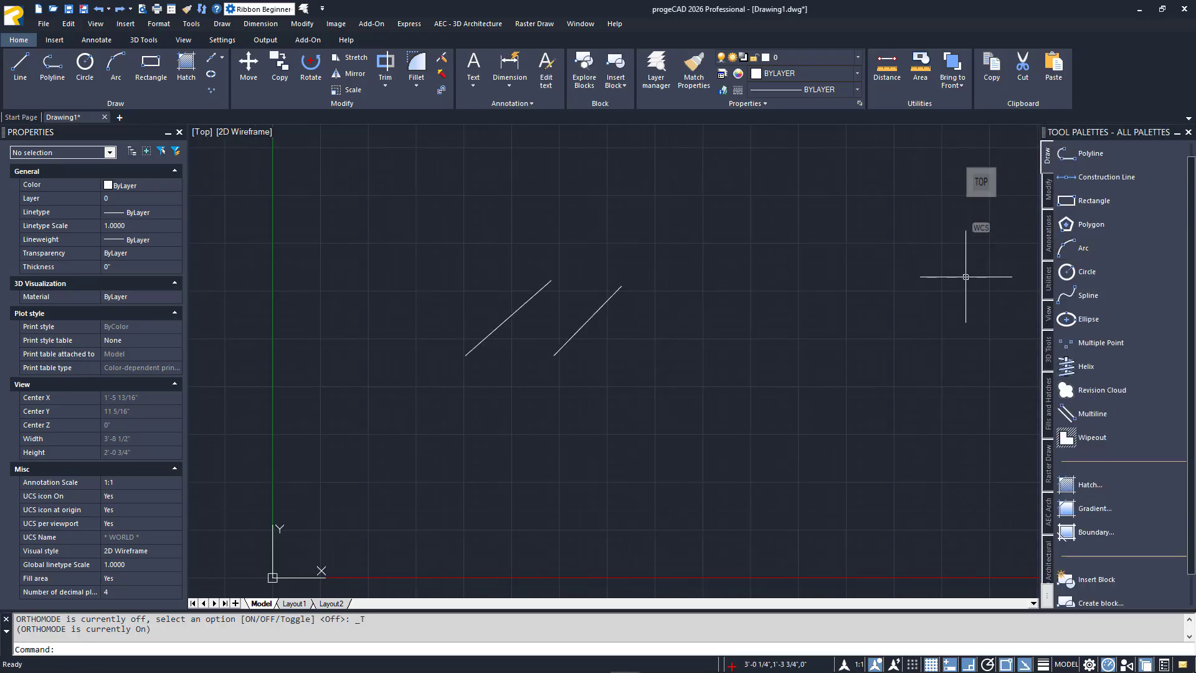
Float the Tool Palettes again and collapse it to a side strip with the Dock to Right option
{"action": "left_click_drag", "start_coordinate": [1127, 134], "coordinate": [622, 173]}
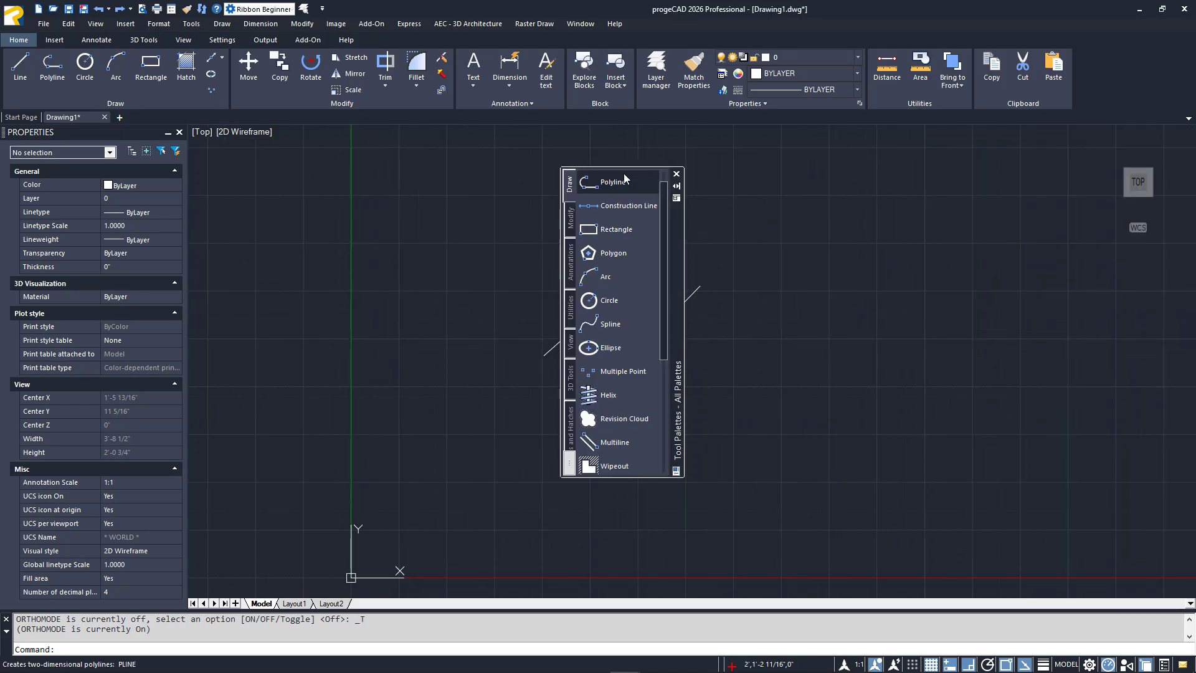
{"action": "right_click", "coordinate": [675, 227]}
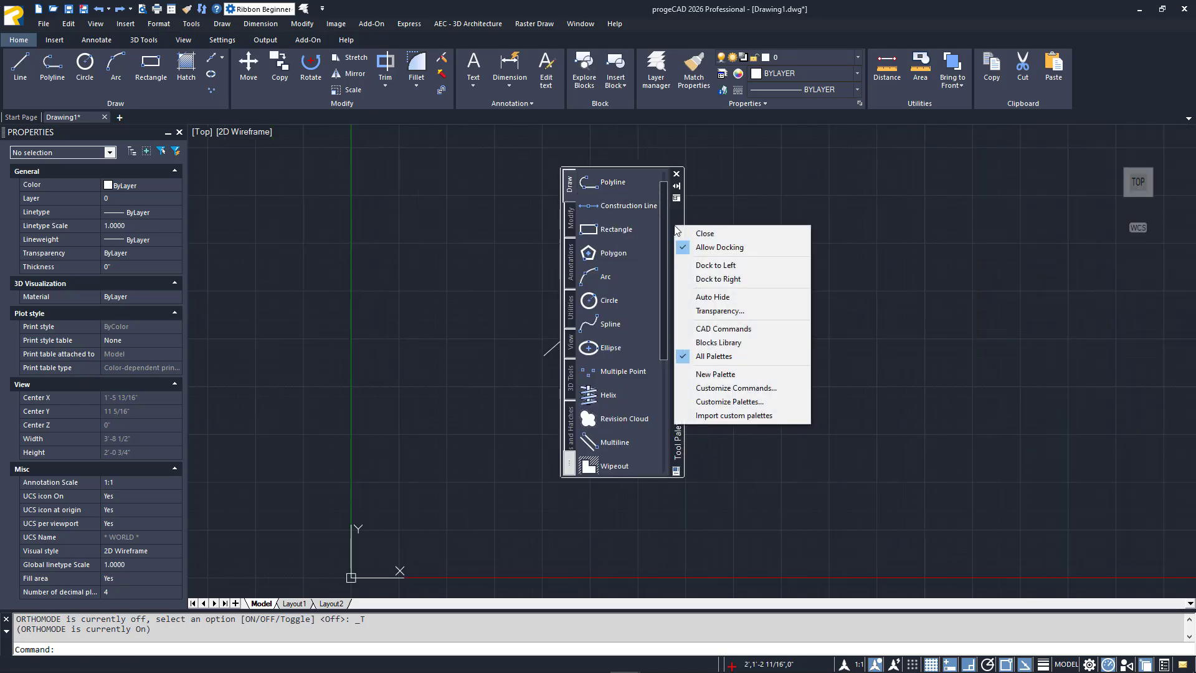
{"action": "left_click", "coordinate": [708, 280]}
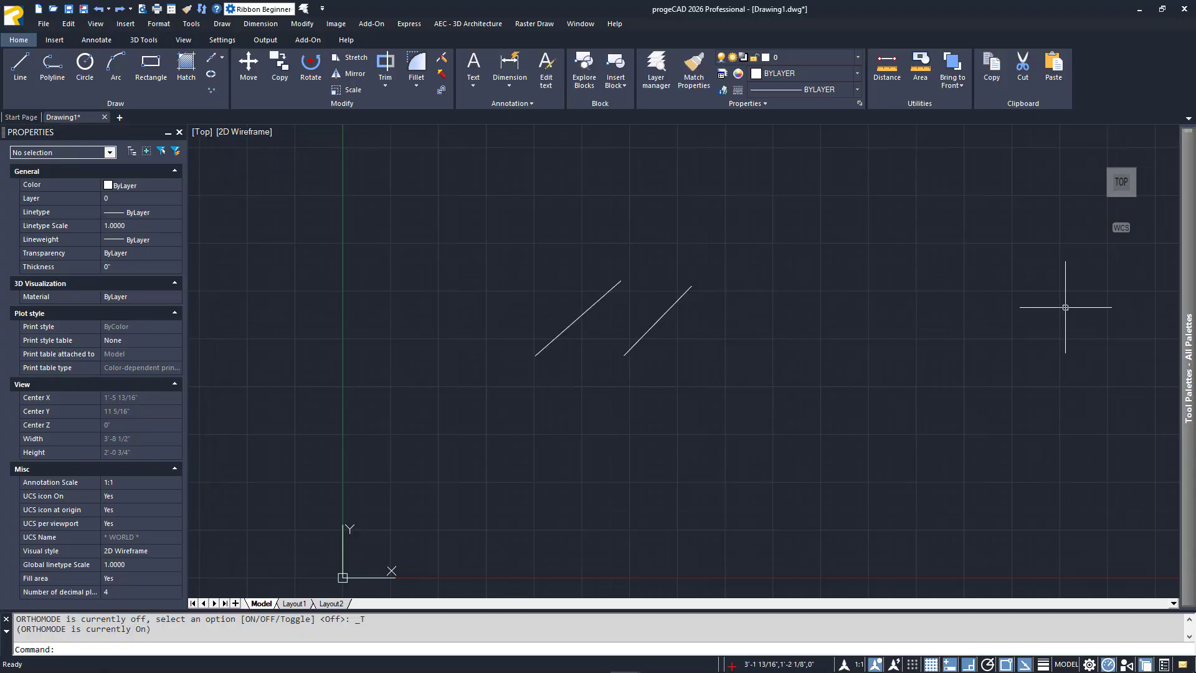
{"action": "mouse_move", "coordinate": [1189, 313]}
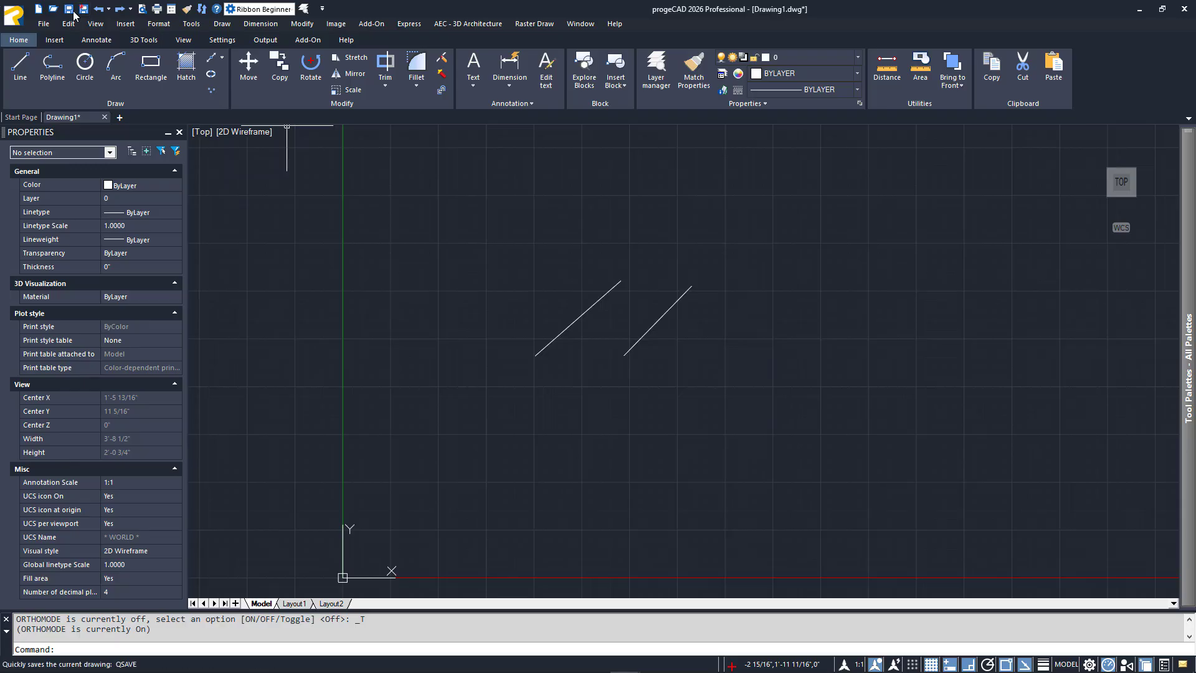
Examine the application's file commands and recent documents, plus the save and close commands of the Drawing1 tab
{"action": "left_click", "coordinate": [25, 19]}
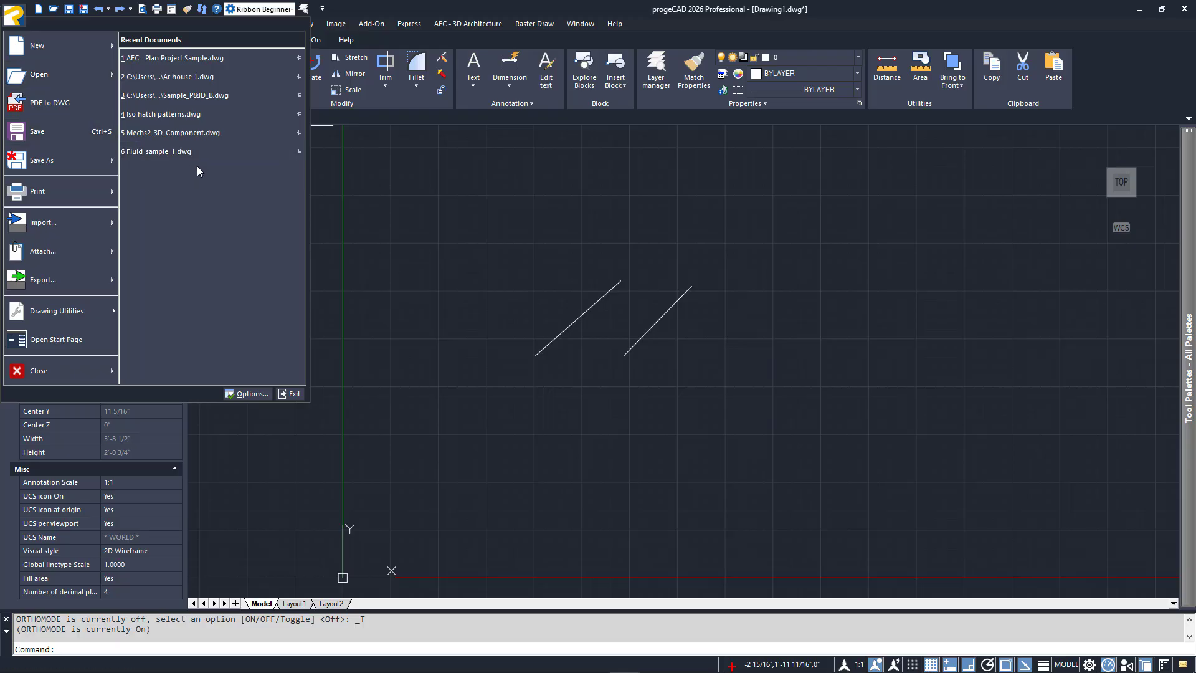
{"action": "left_click", "coordinate": [353, 189]}
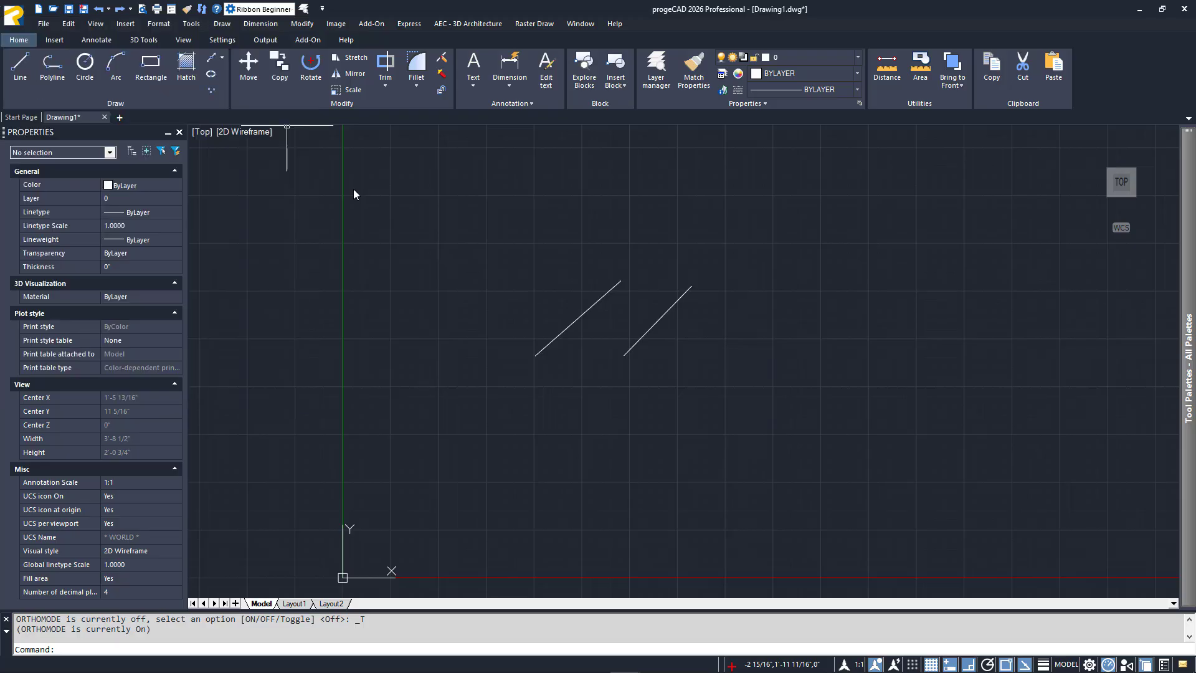
{"action": "right_click", "coordinate": [71, 118]}
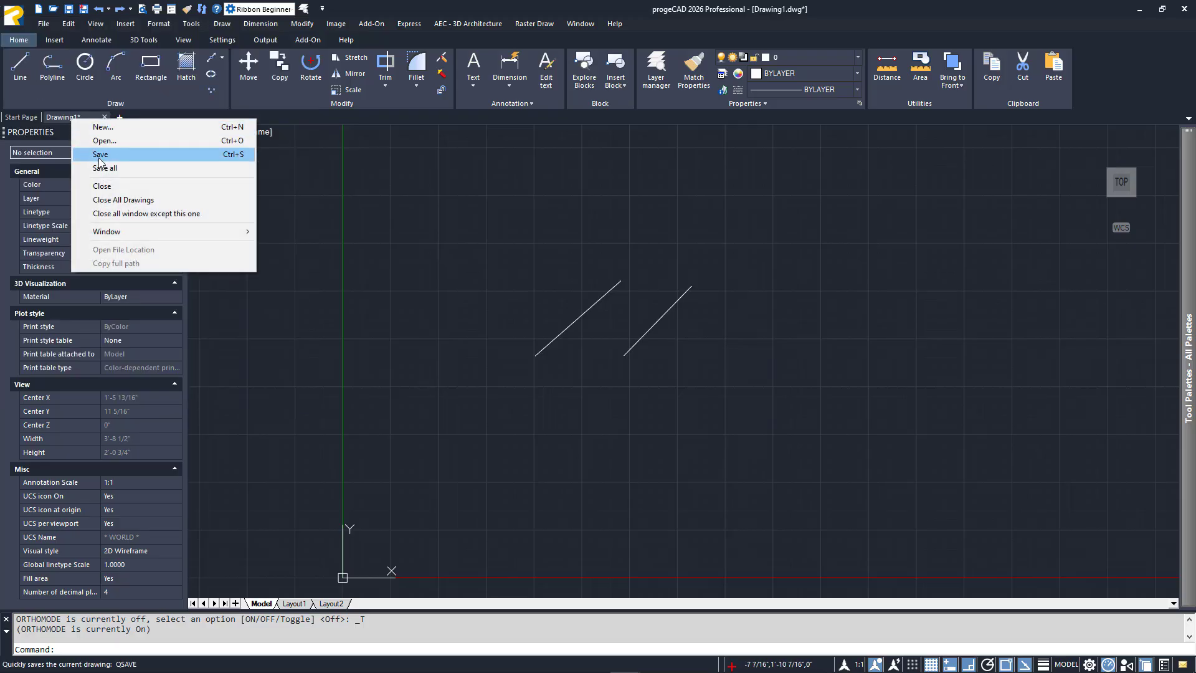
{"action": "left_click", "coordinate": [236, 158]}
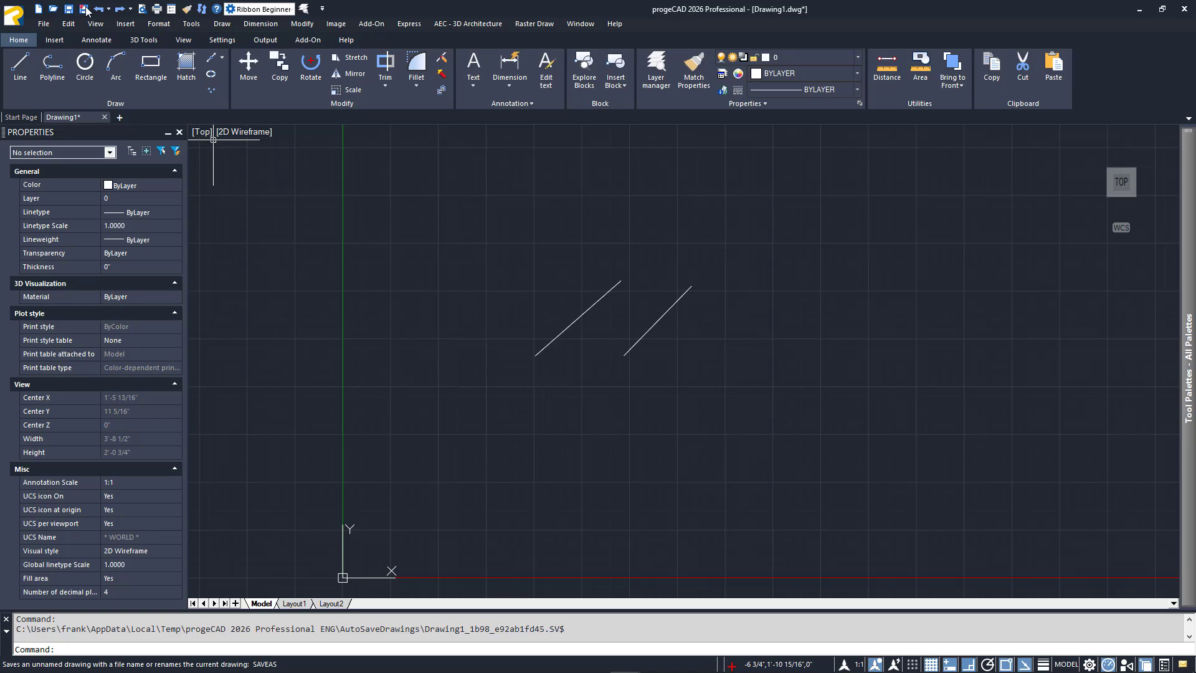
Try to save Drawing1 under Save As in the AutoCAD 2004 (*.dwg) format
{"action": "left_click", "coordinate": [17, 18]}
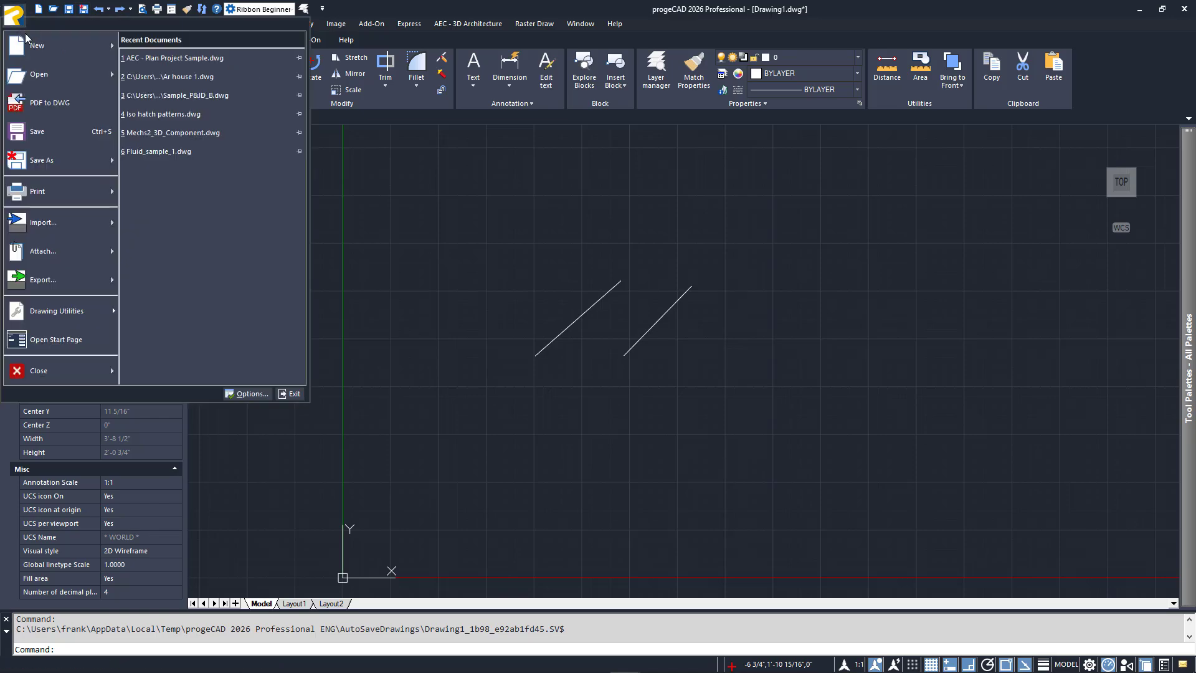
{"action": "left_click", "coordinate": [49, 165]}
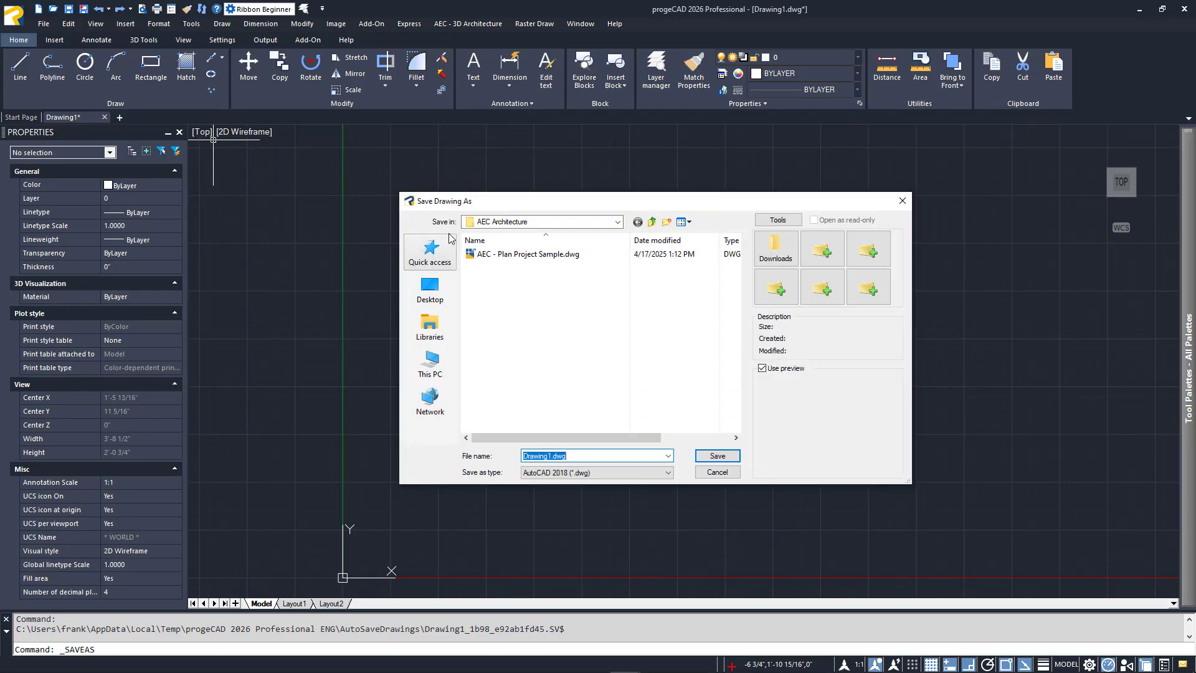
{"action": "left_click", "coordinate": [633, 474]}
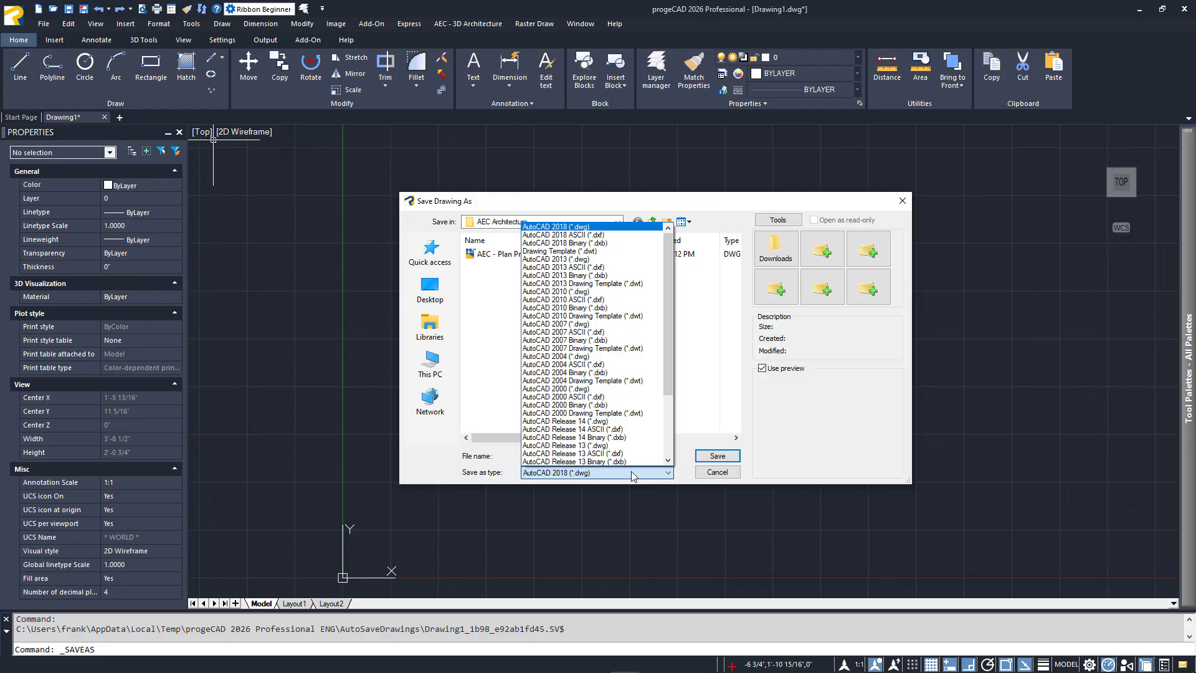
{"action": "left_click", "coordinate": [602, 357]}
{"action": "key", "text": "Return"}
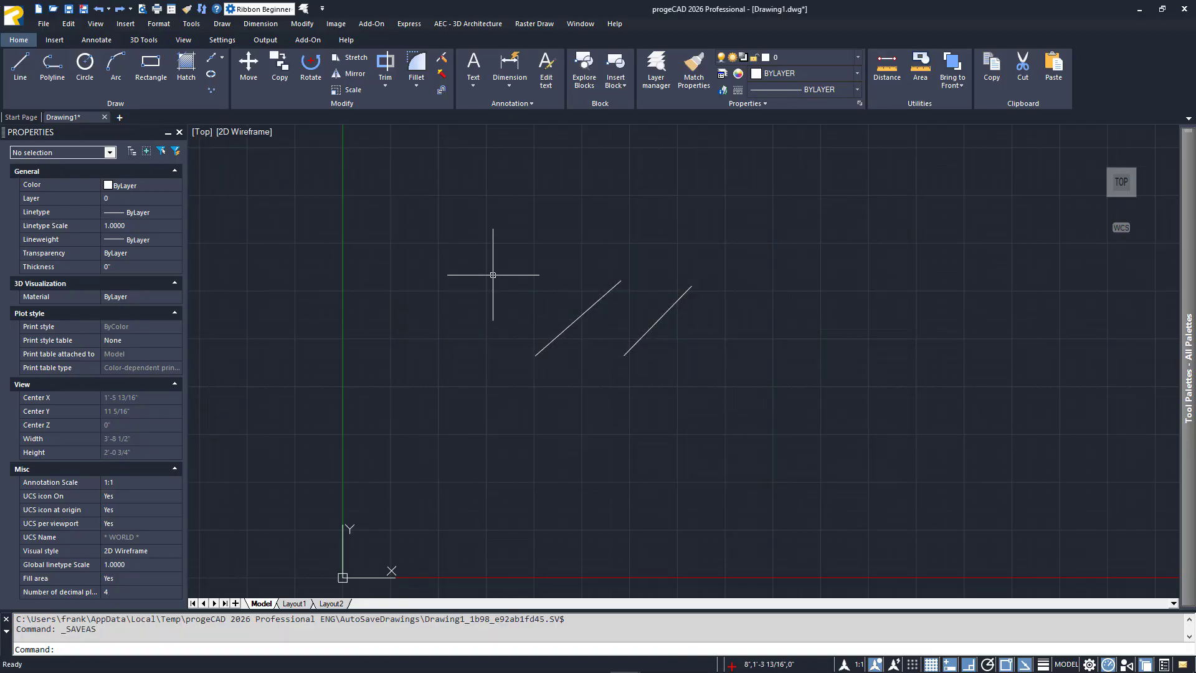
Examine the auto save interval in the general program options and leave the options without changes
{"action": "right_click", "coordinate": [459, 255]}
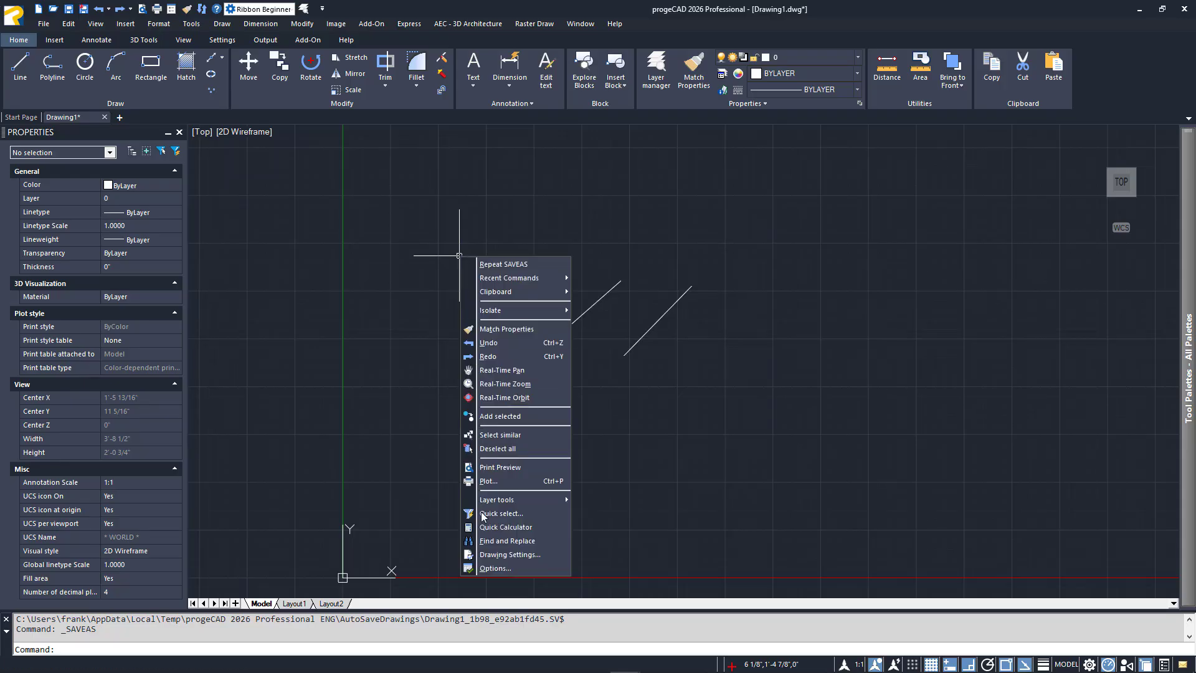
{"action": "left_click", "coordinate": [494, 568]}
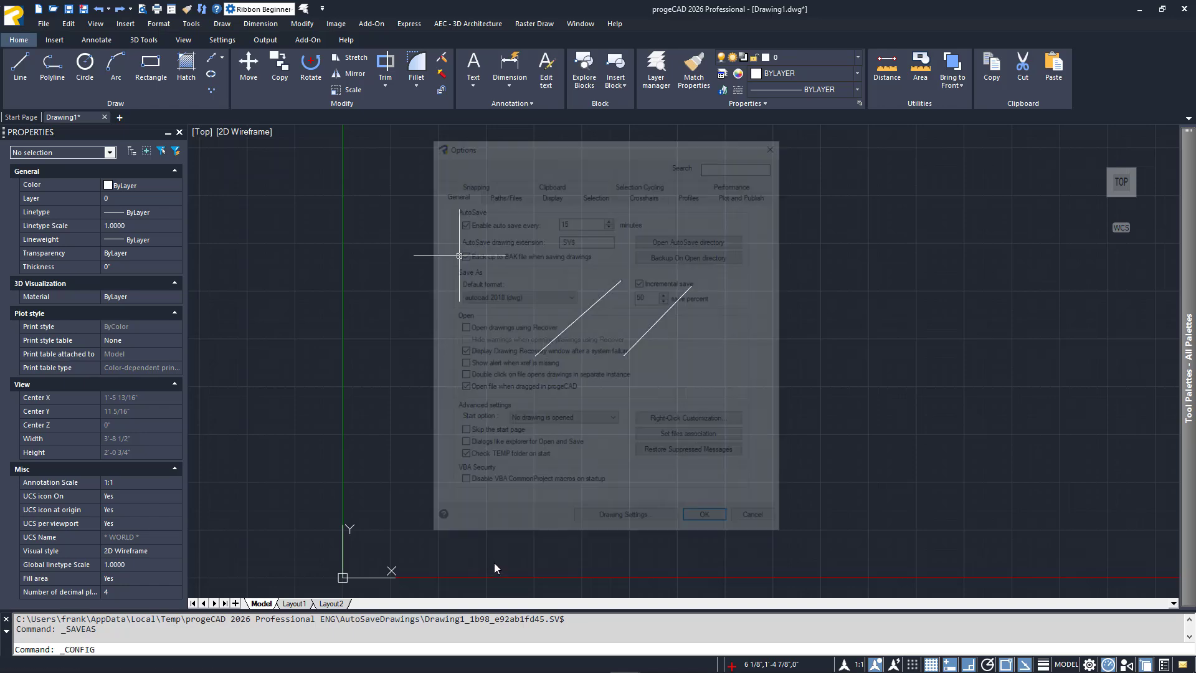
{"action": "double_click", "coordinate": [576, 221]}
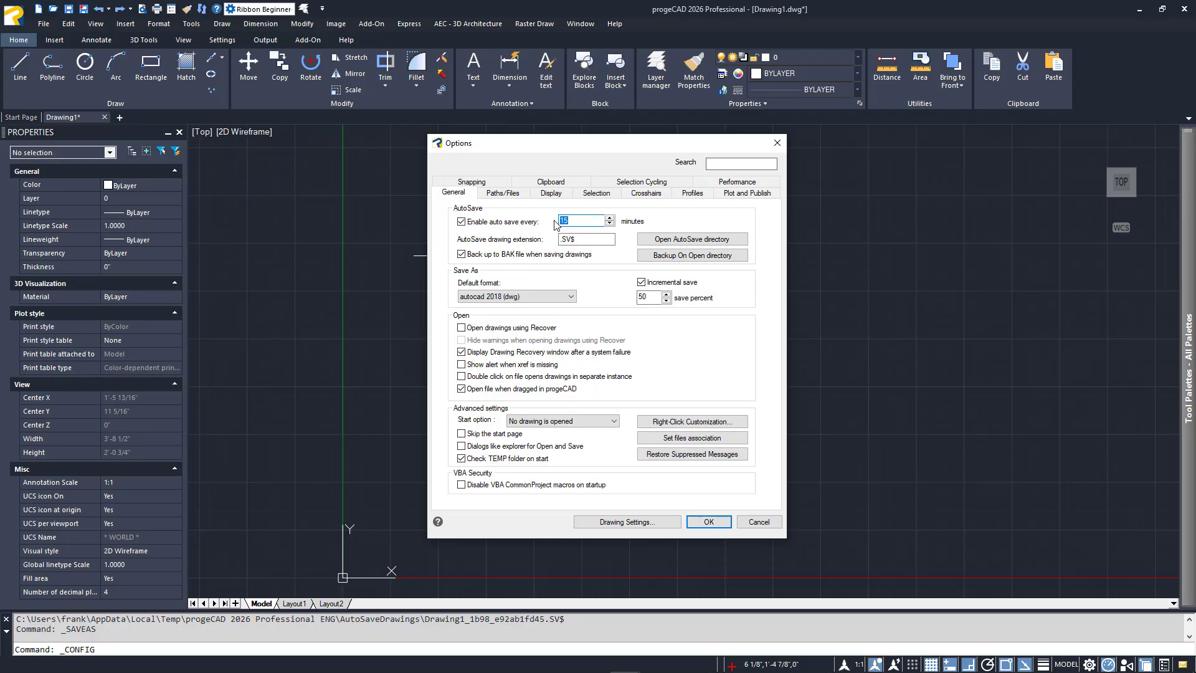
{"action": "key", "text": "Escape"}
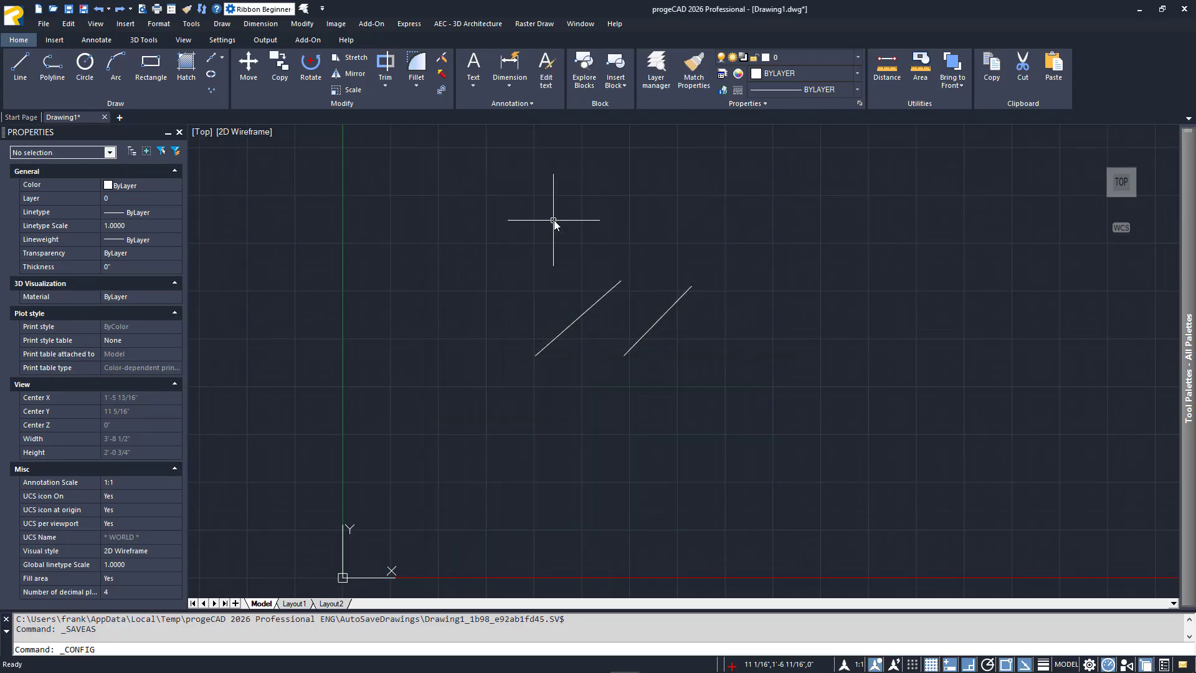